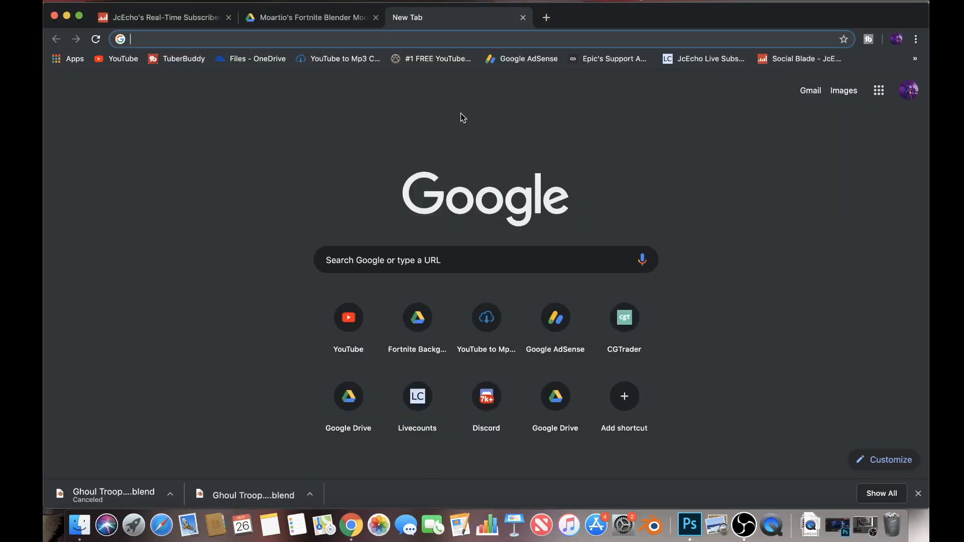
Step: Search the web for "blender" and open the Download page of blender.org
text(bledne)
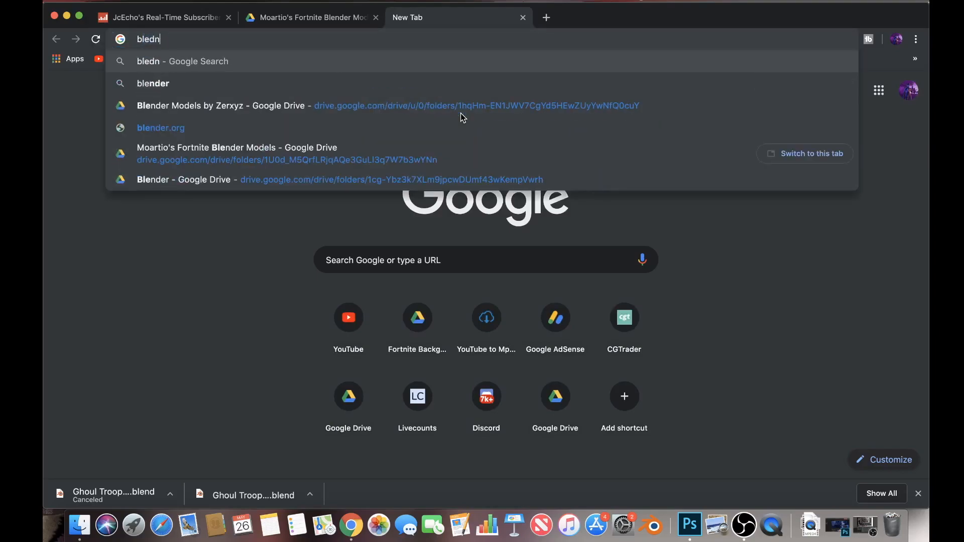
key(BackSpace)
key(BackSpace)
key(BackSpace)
text(nder)
key(Return)
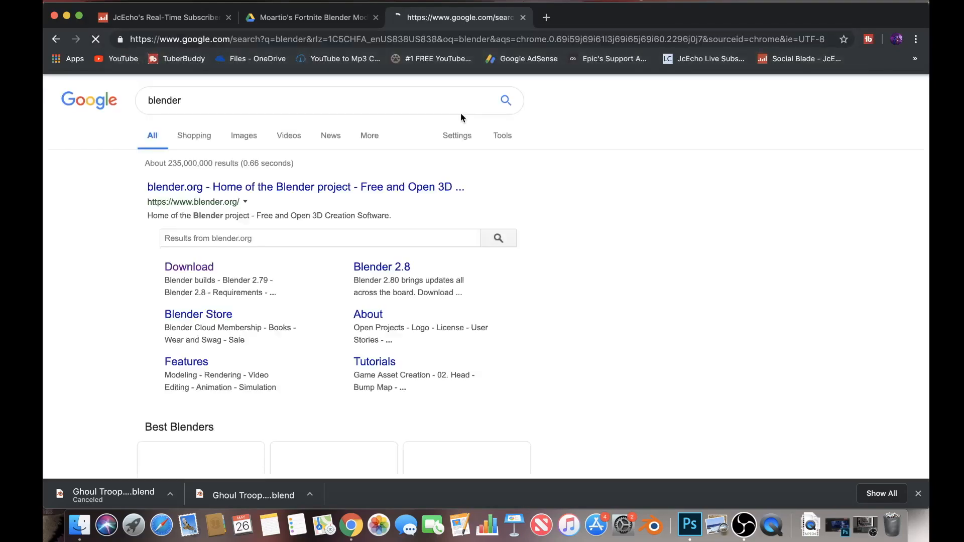
click(185, 290)
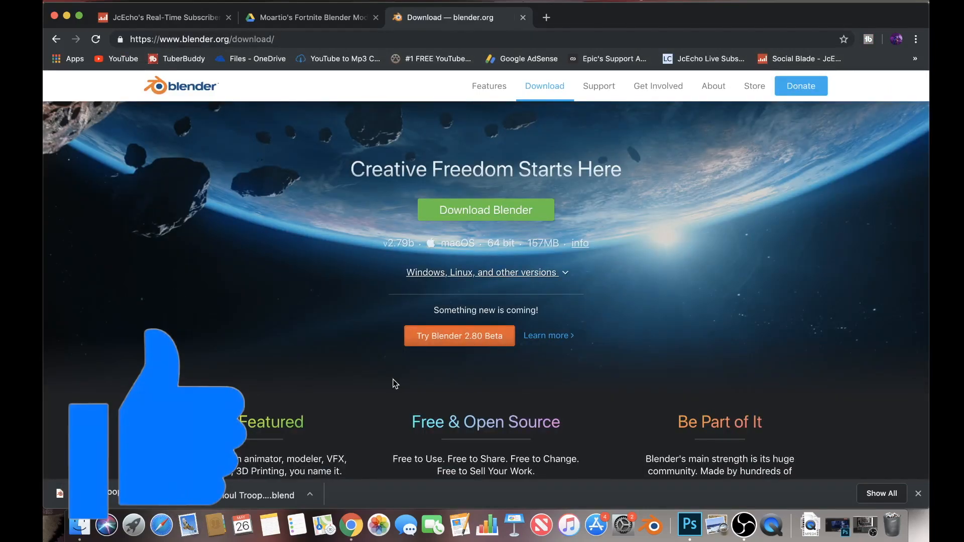
Step: Download the 2.80 Beta macOS 64 bit build from Blender's experimental builds page
click(477, 338)
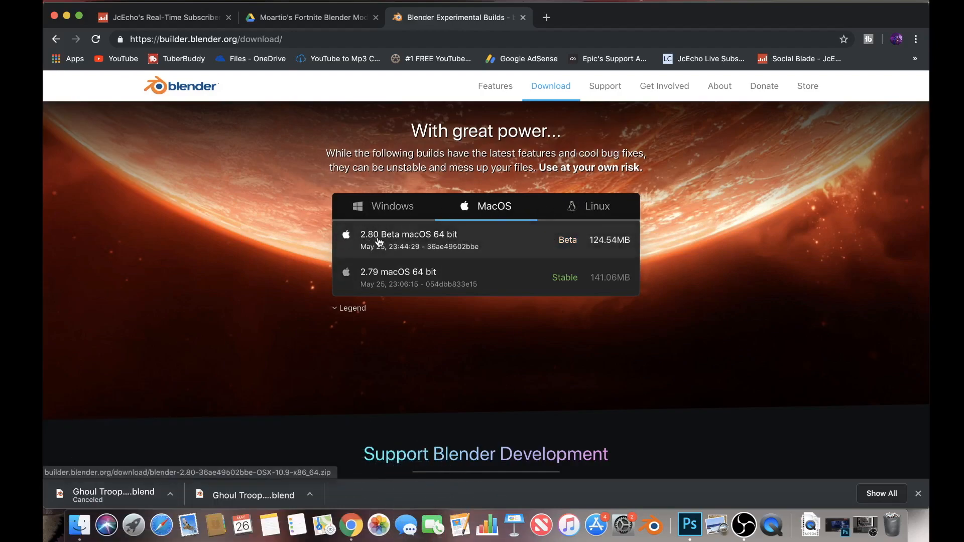
click(496, 245)
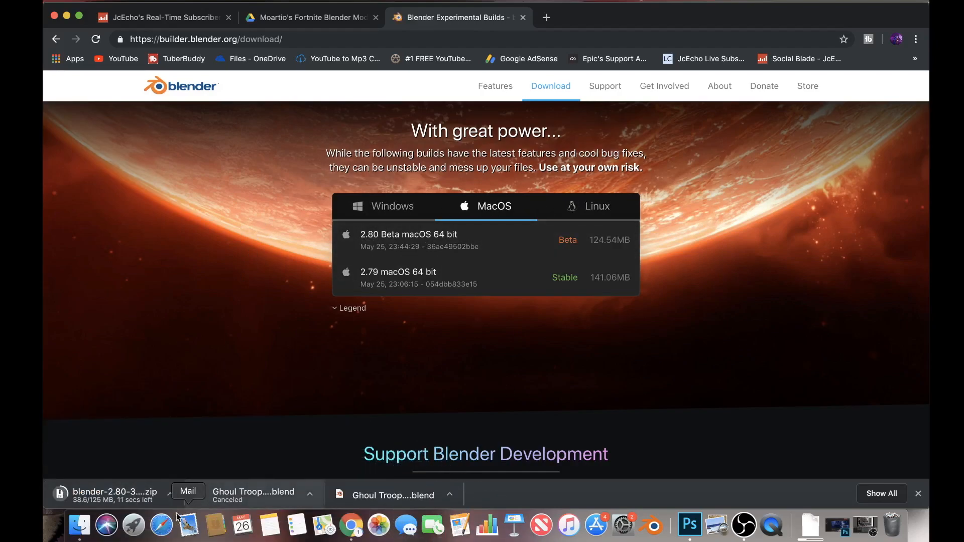
click(170, 495)
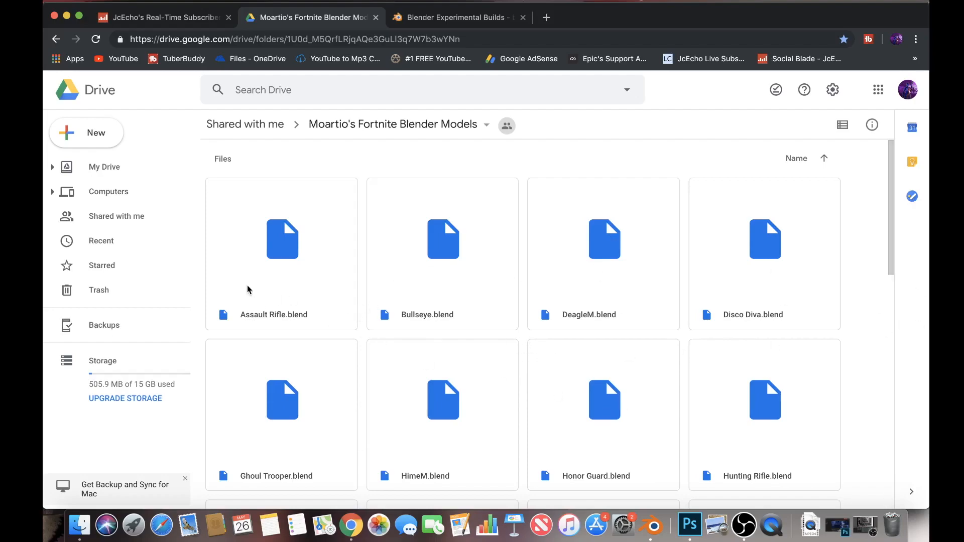
Step: Browse the shared Fortnite Blender models folder on Google Drive and open Ghoul Trooper.blend
scroll(732, 348, down, 15)
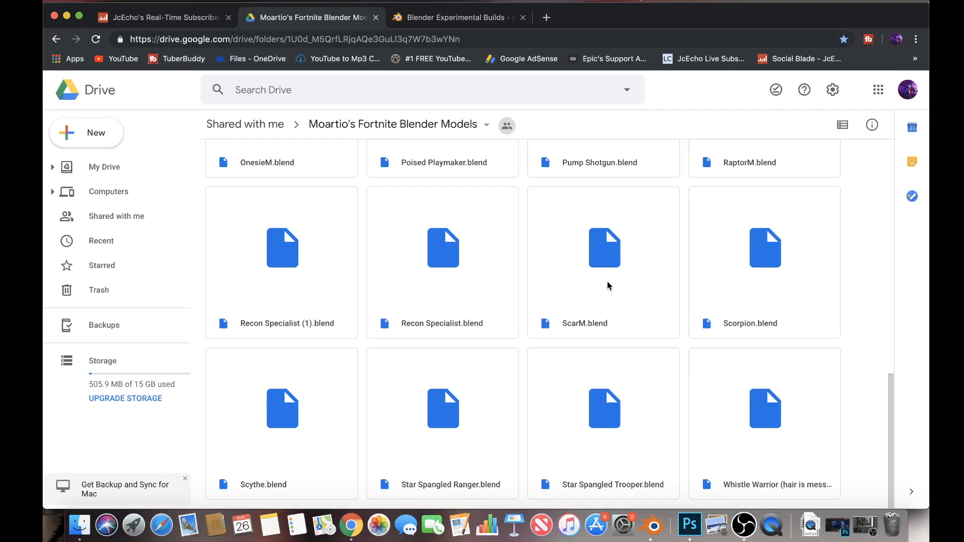
scroll(605, 283, up, 15)
scroll(677, 213, down, 1)
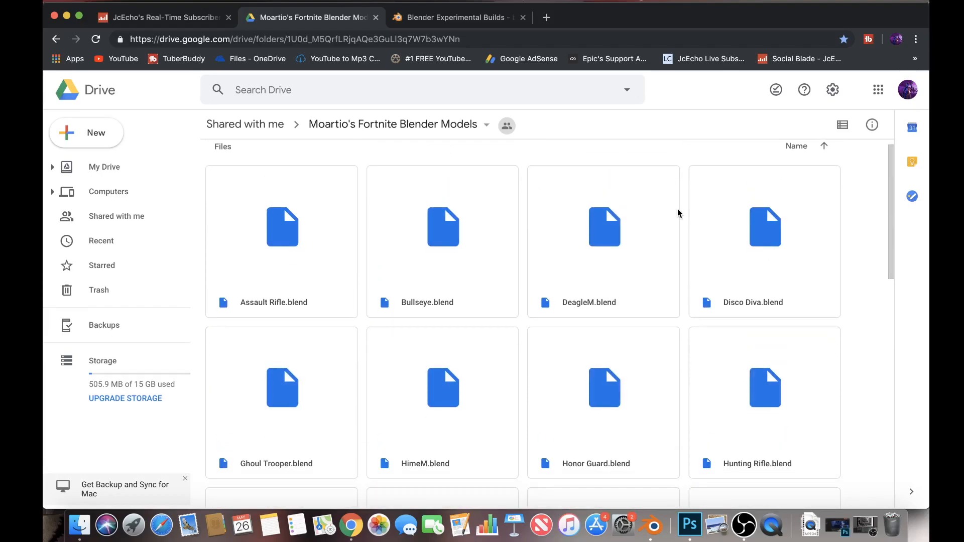
double_click(257, 400)
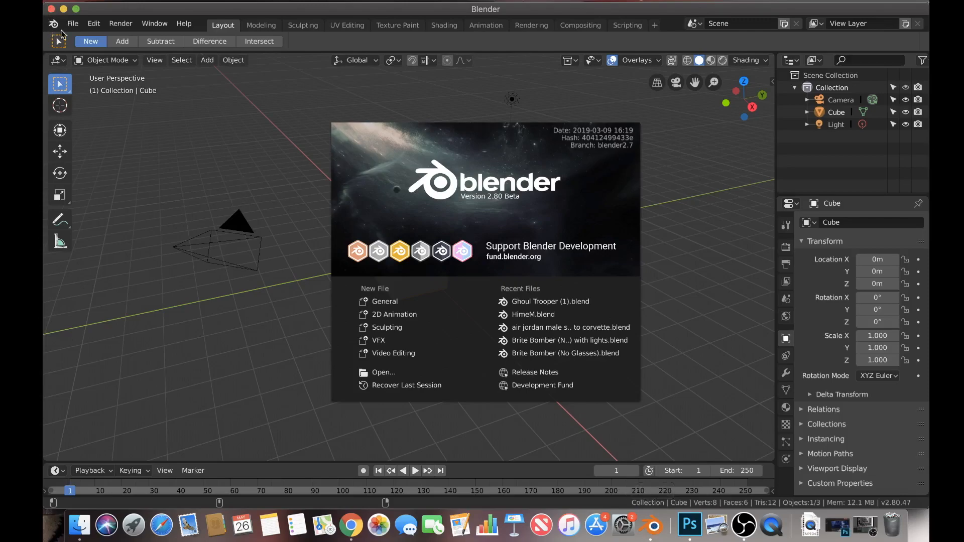
Step: In Blender, open the file Ghoul Trooper (1).blend from the Downloads folder
click(73, 24)
click(196, 51)
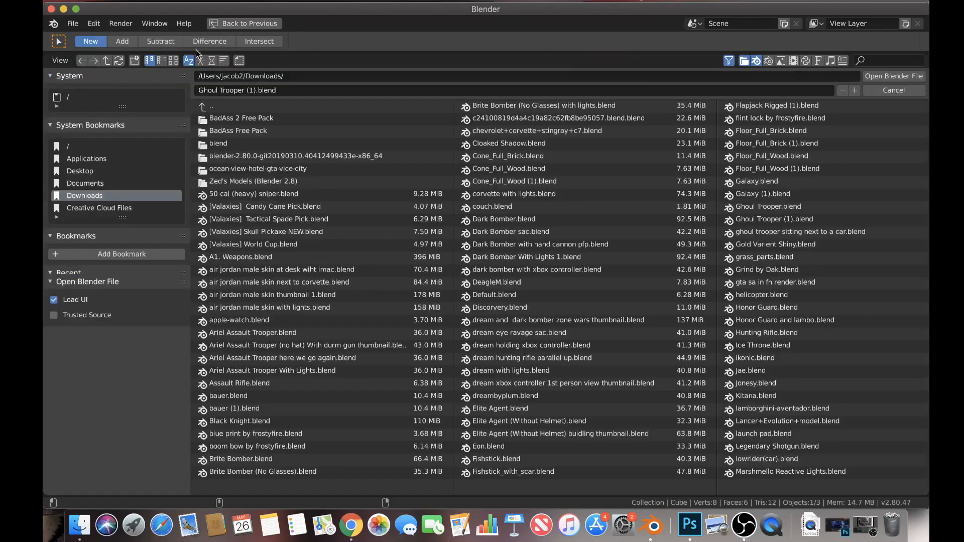
click(799, 219)
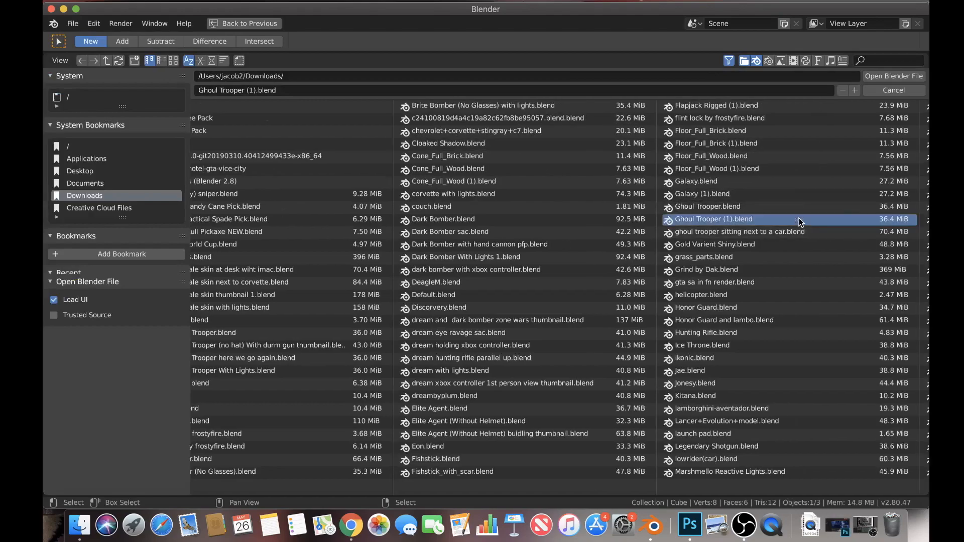
click(894, 76)
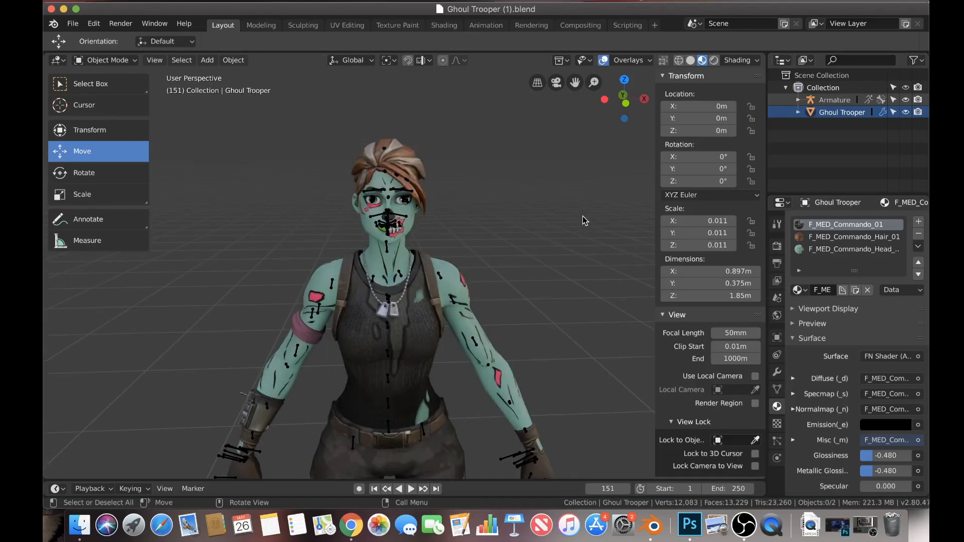
Step: Activate the Select Box tool, select the Ghoul Trooper object and enable Transparency in the render Film settings
click(98, 84)
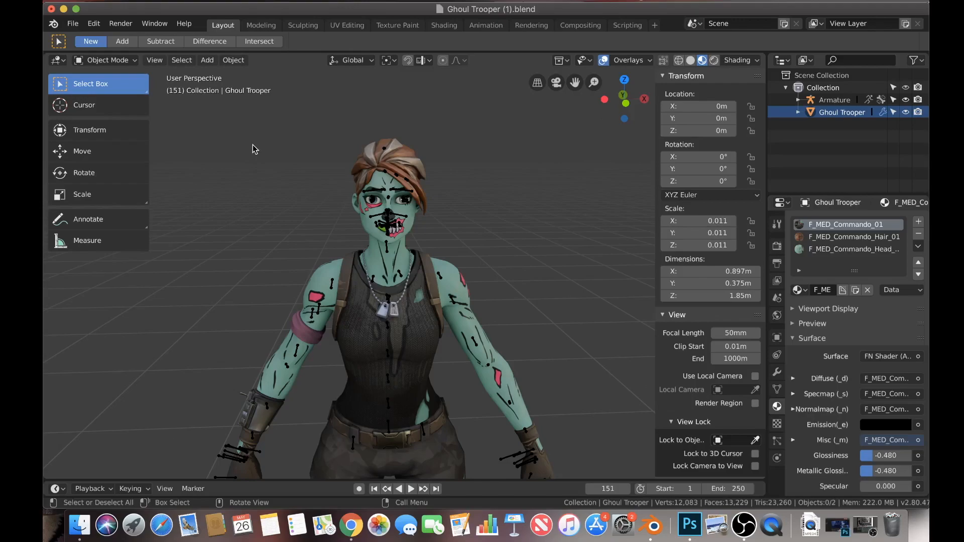
click(831, 113)
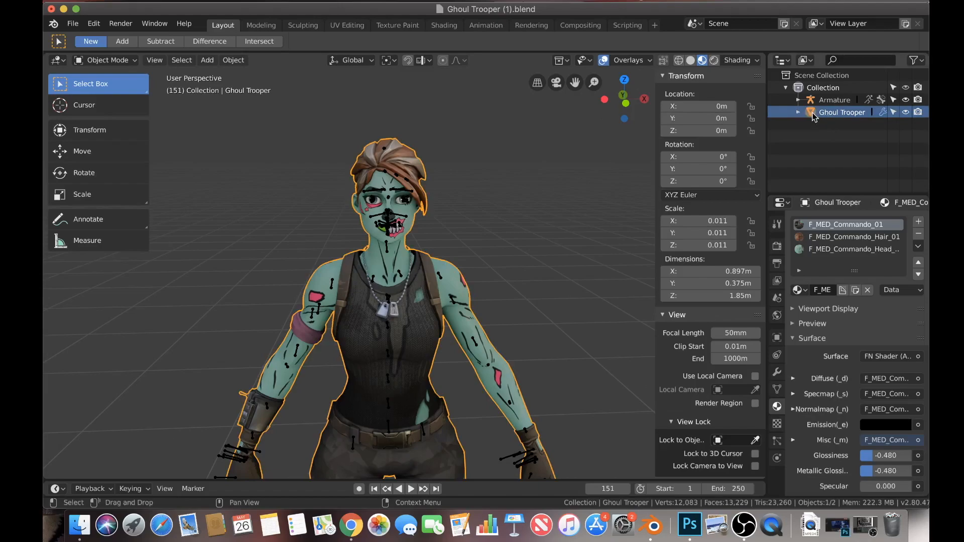
click(777, 246)
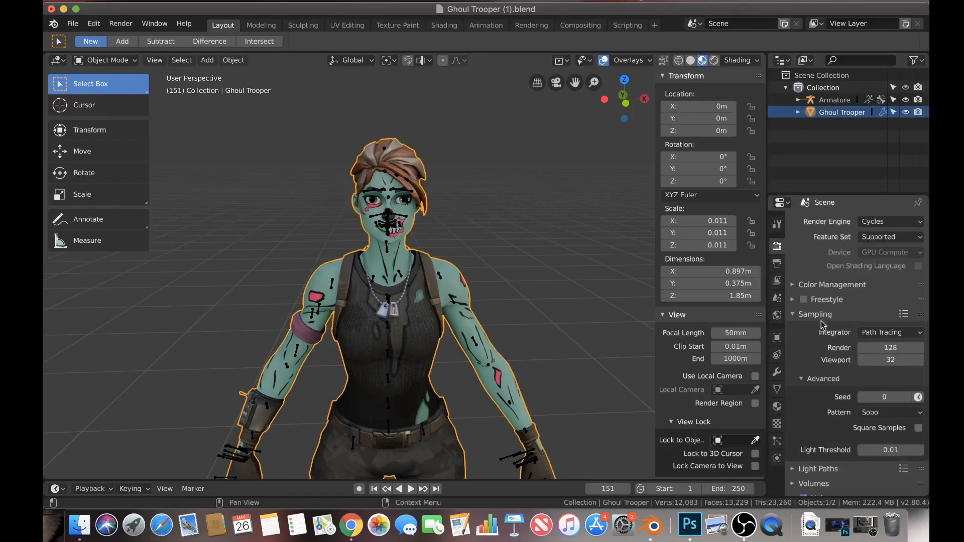
scroll(821, 297, down, 4)
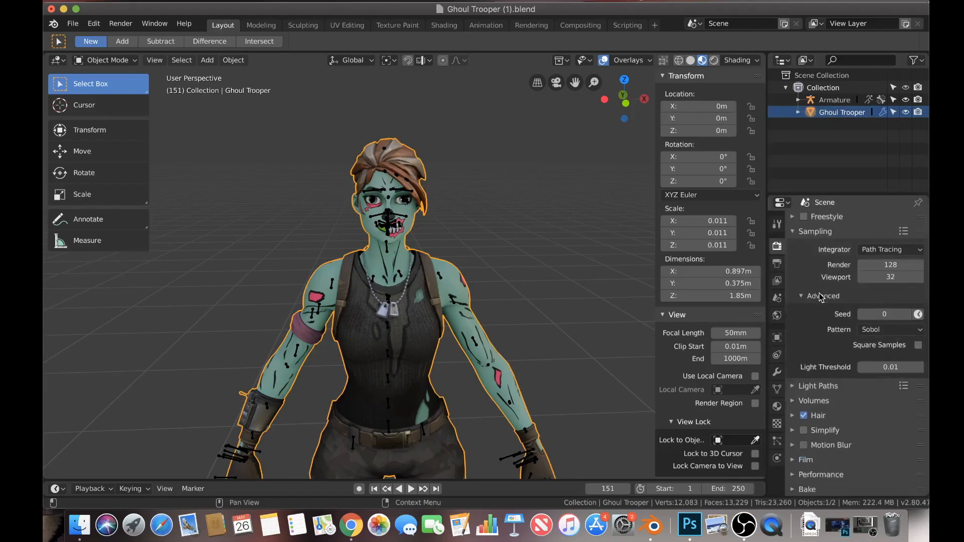
click(799, 461)
scroll(809, 461, down, 4)
scroll(811, 462, down, 2)
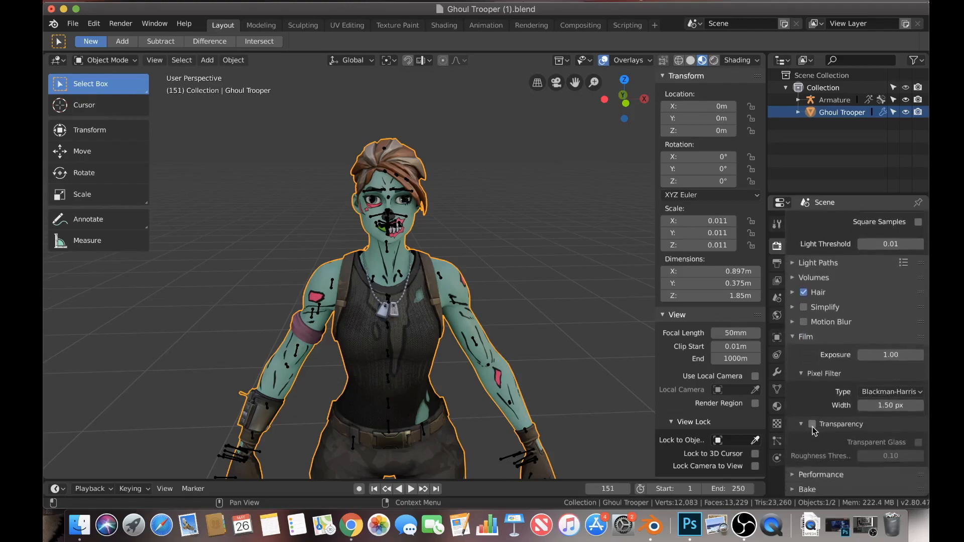
click(812, 425)
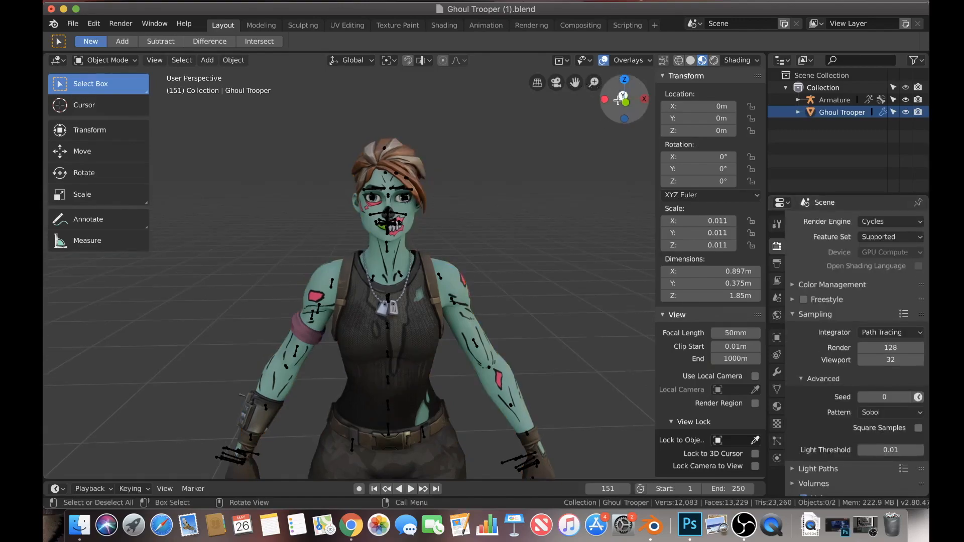
Step: Examine the Ghoul Trooper model from the front and both sides, at close range and from farther away
drag(616, 100, 619, 101)
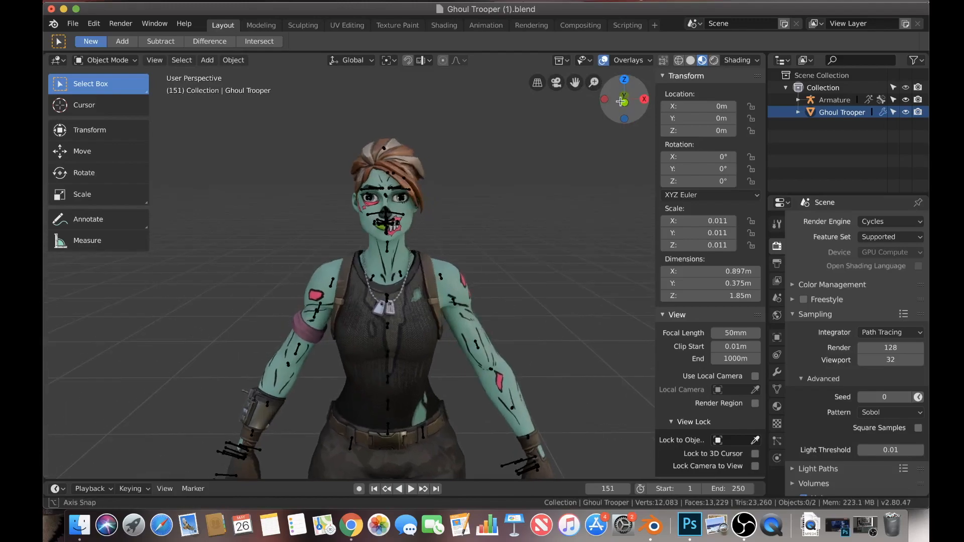
scroll(551, 180, right, 5)
scroll(550, 180, left, 5)
scroll(550, 181, right, 4)
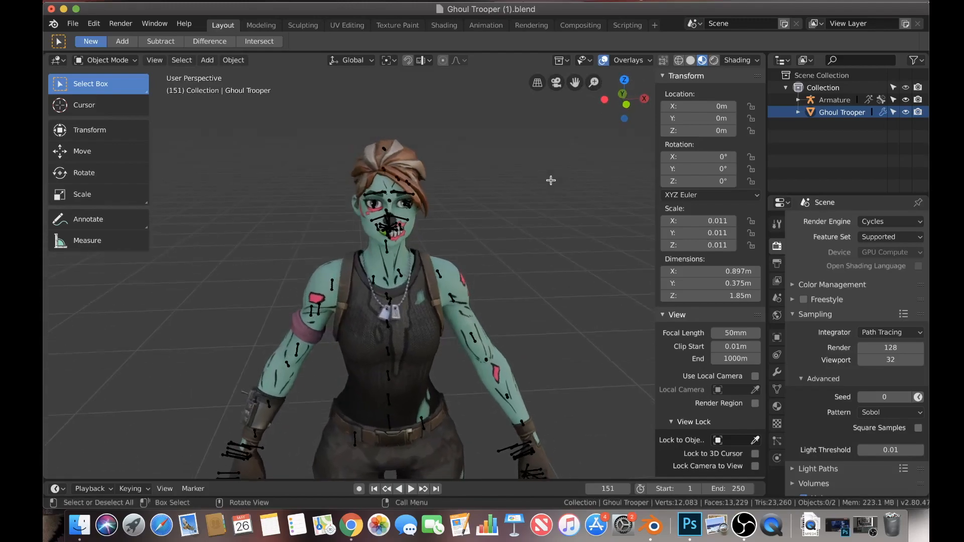
scroll(551, 180, left, 3)
drag(626, 101, 620, 102)
scroll(547, 205, left, 6)
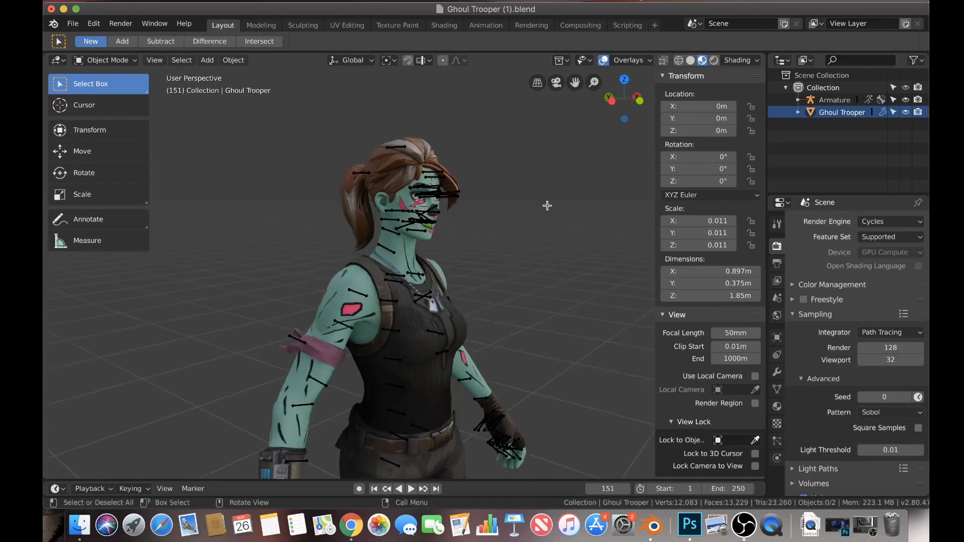
scroll(547, 205, right, 10)
scroll(547, 206, left, 5)
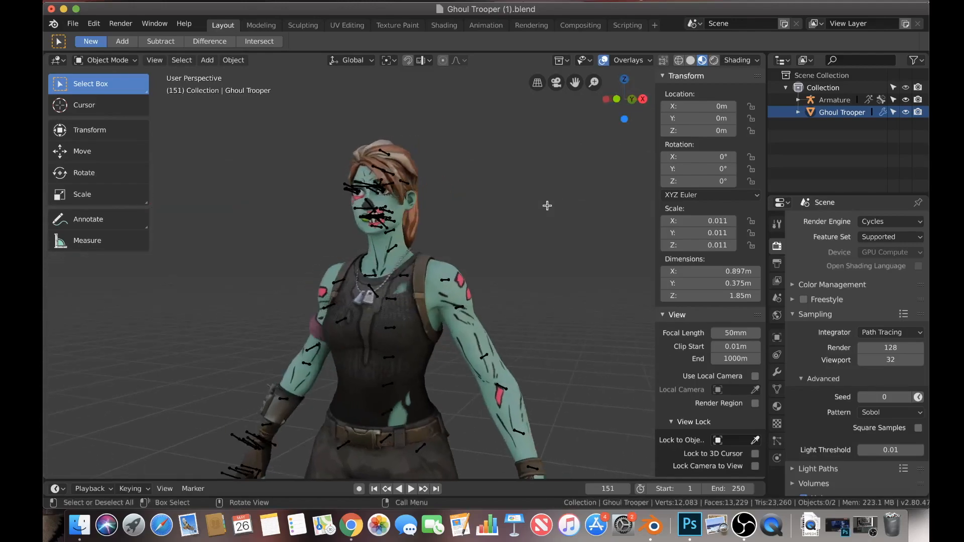
scroll(548, 206, up, 5)
scroll(547, 206, down, 5)
drag(594, 83, 582, 386)
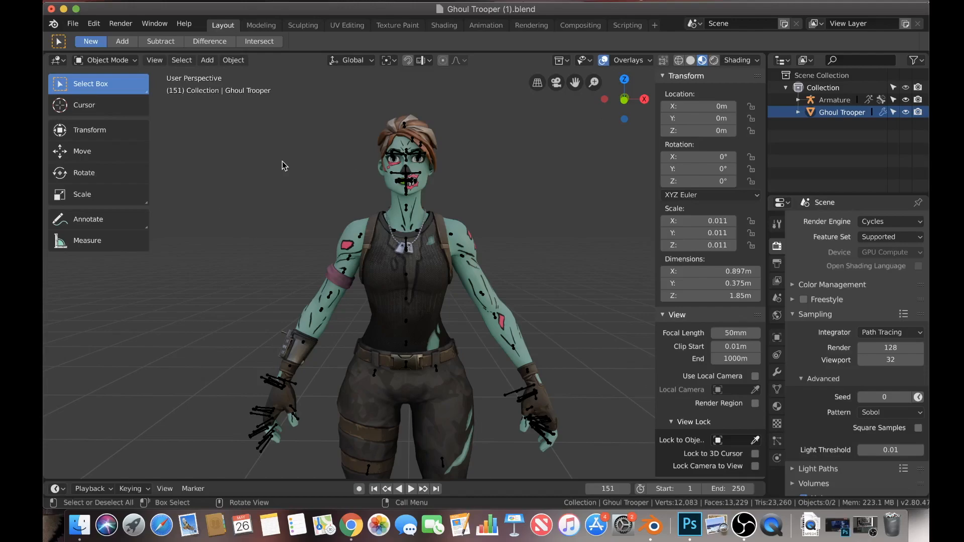
Step: Append the objects pistol_silenced.ao and pistol_silenced.mo from the A1. Weapons.blend library in Downloads
click(72, 23)
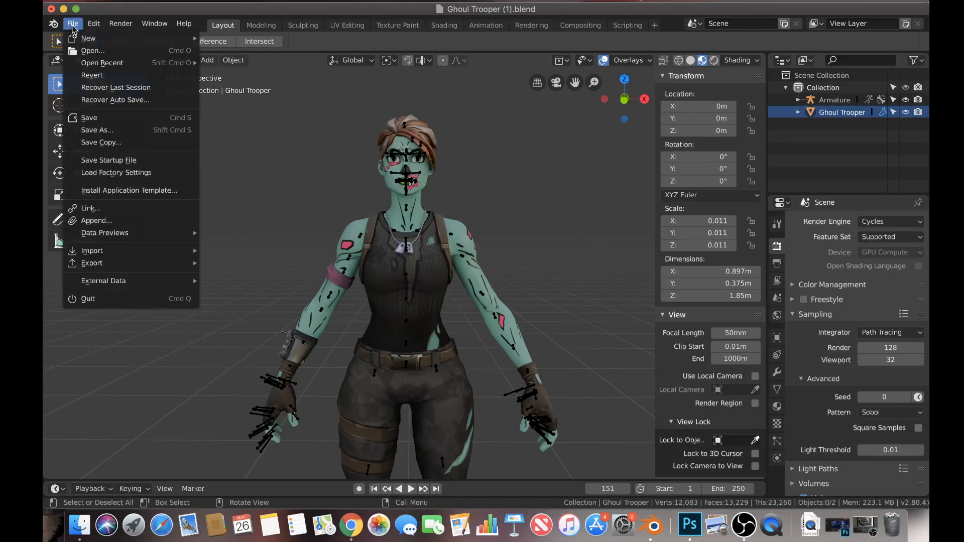
click(130, 220)
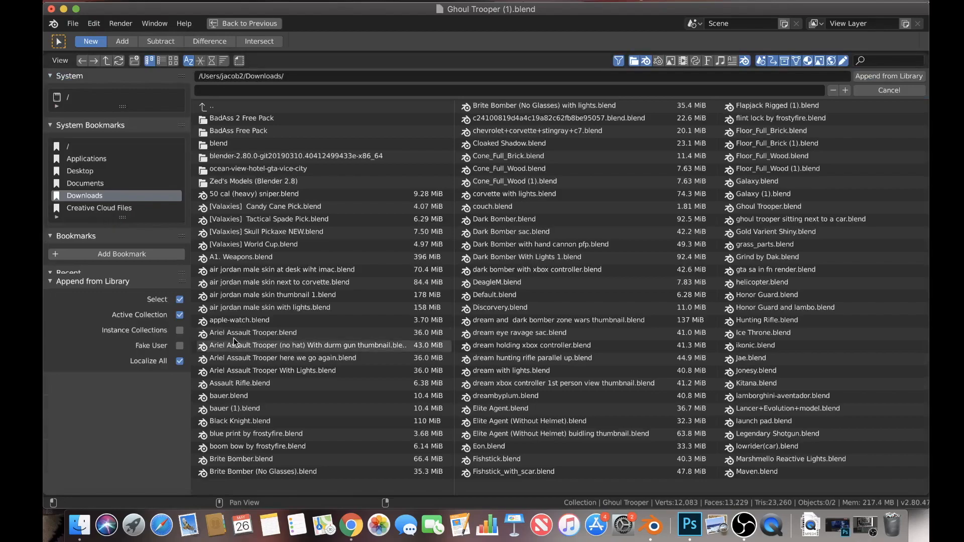
double_click(227, 258)
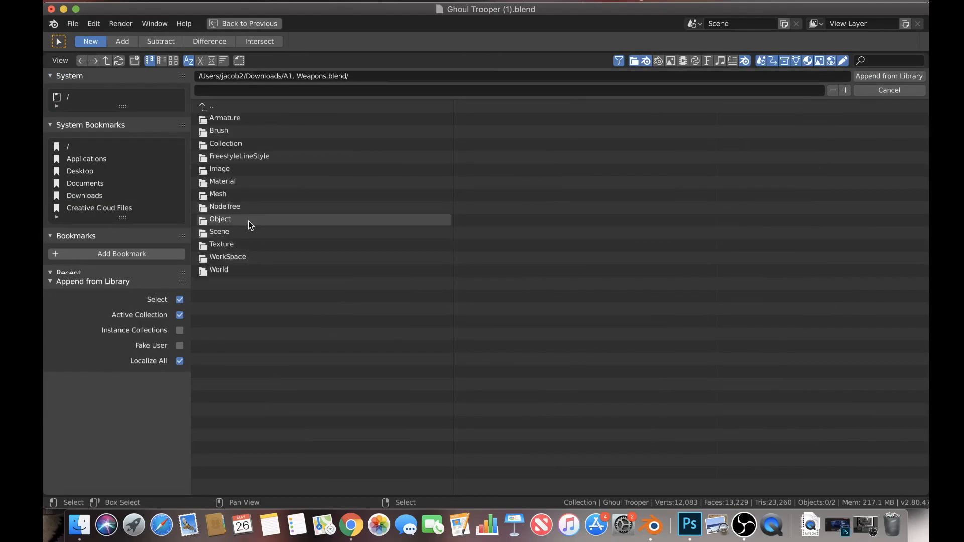
double_click(248, 221)
click(556, 181)
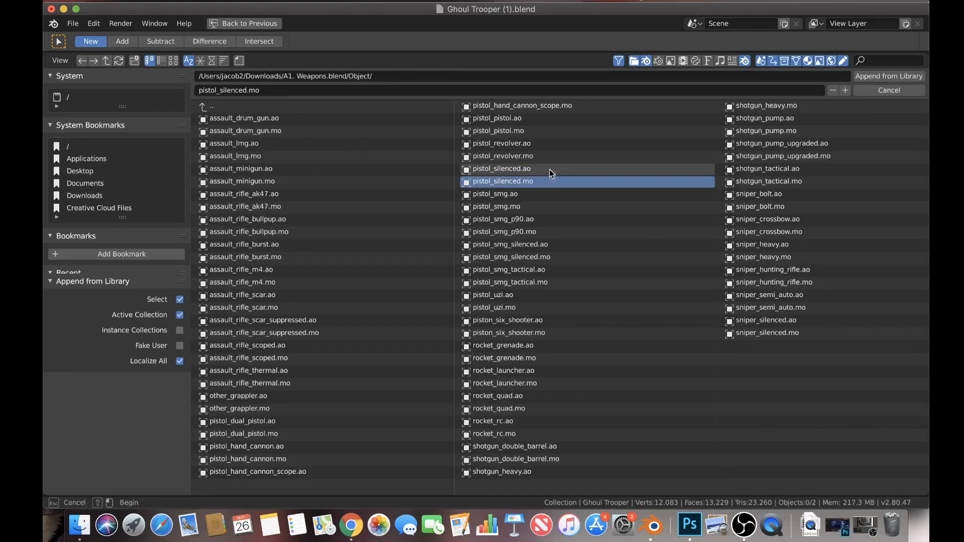
shift+click(550, 169)
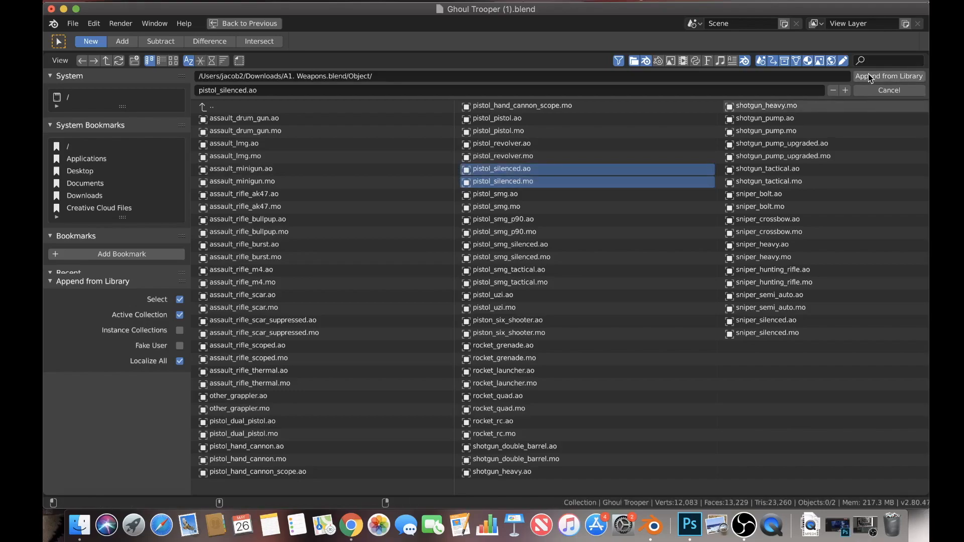
click(886, 77)
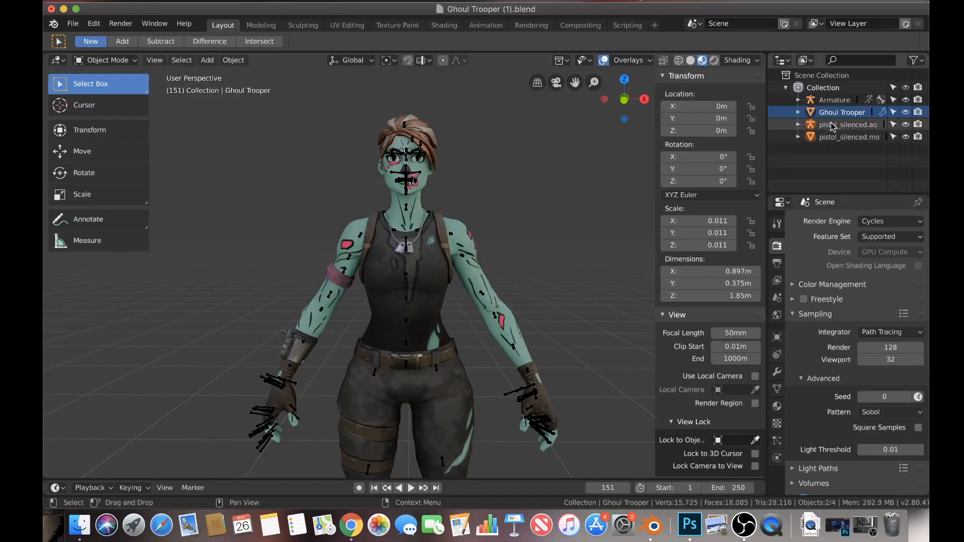
Step: Locate the appended pistol_silenced.ao armature beside the character and delete it from the scene
click(832, 125)
scroll(501, 224, left, 5)
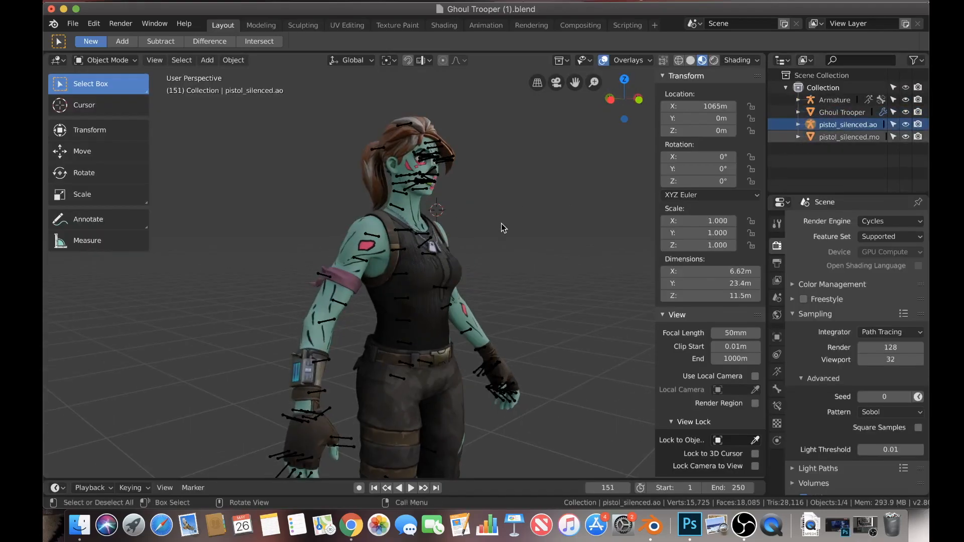
scroll(501, 224, right, 10)
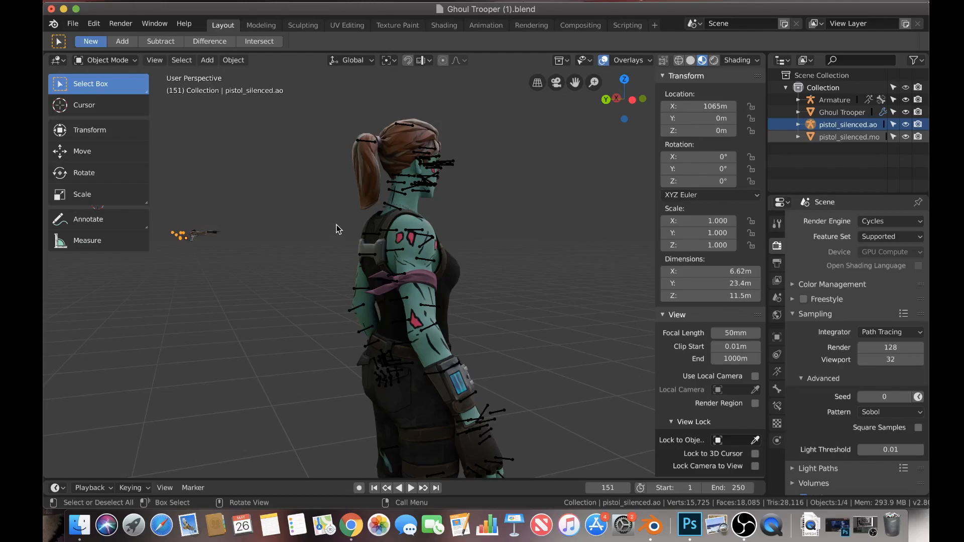
right_click(831, 126)
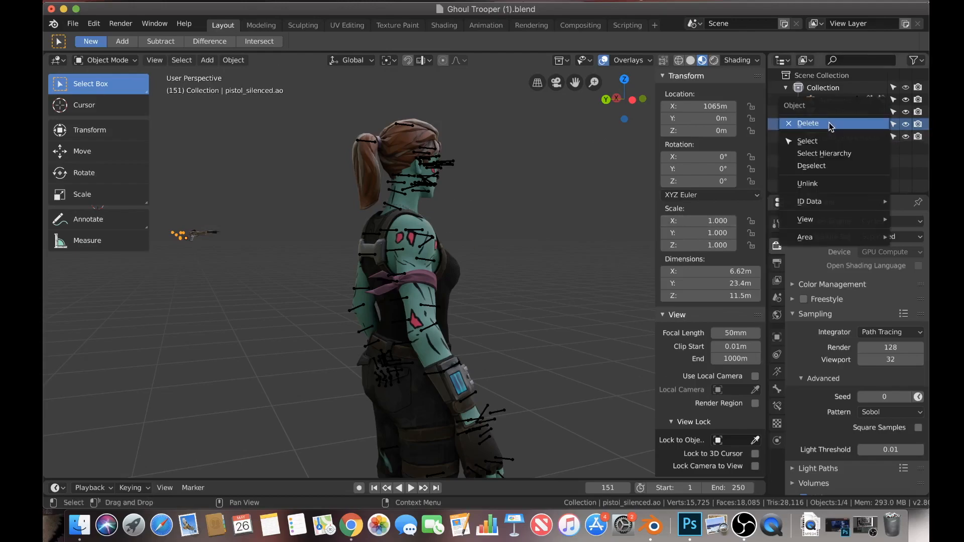
click(831, 123)
Step: Scale the pistol_silenced.mo object down to 0.01 on the X, Y and Z axes
click(848, 124)
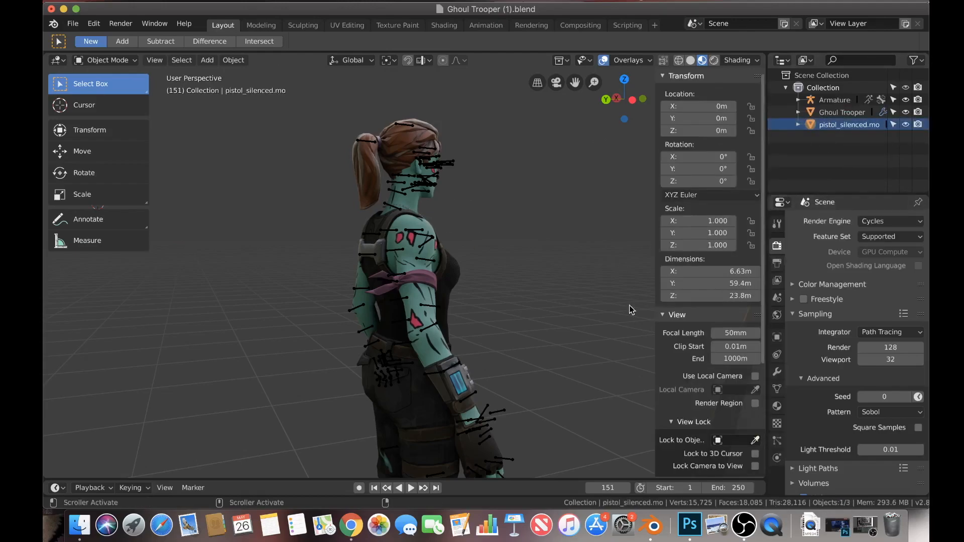
scroll(550, 330, left, 5)
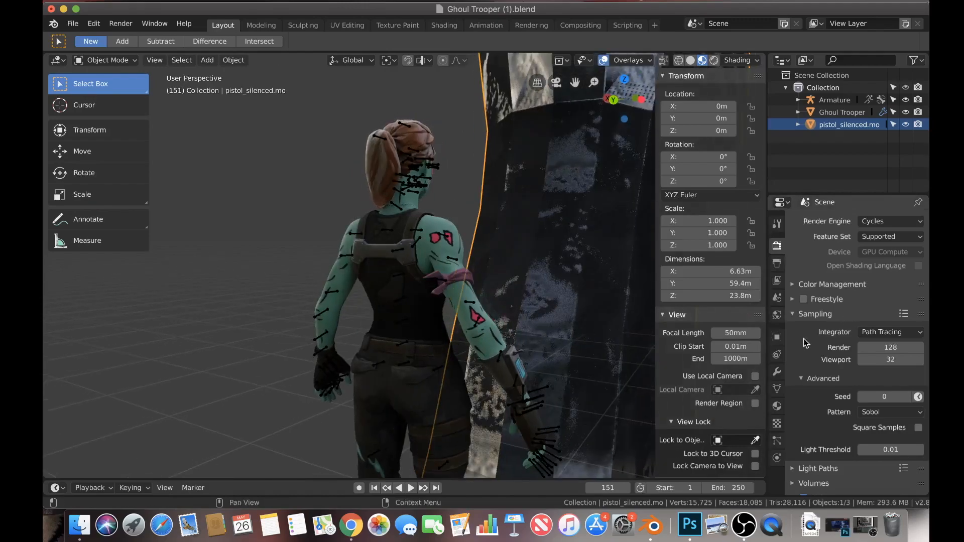
click(777, 337)
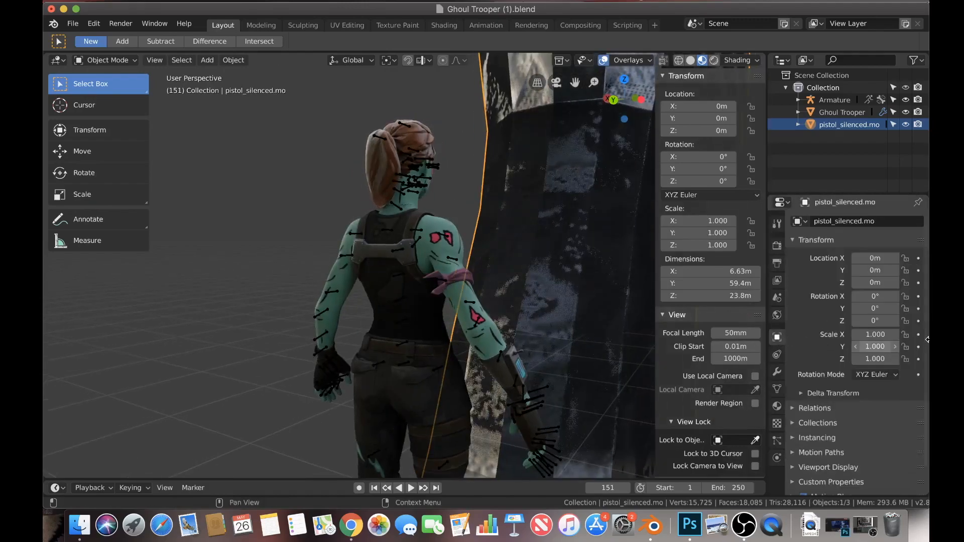
click(879, 337)
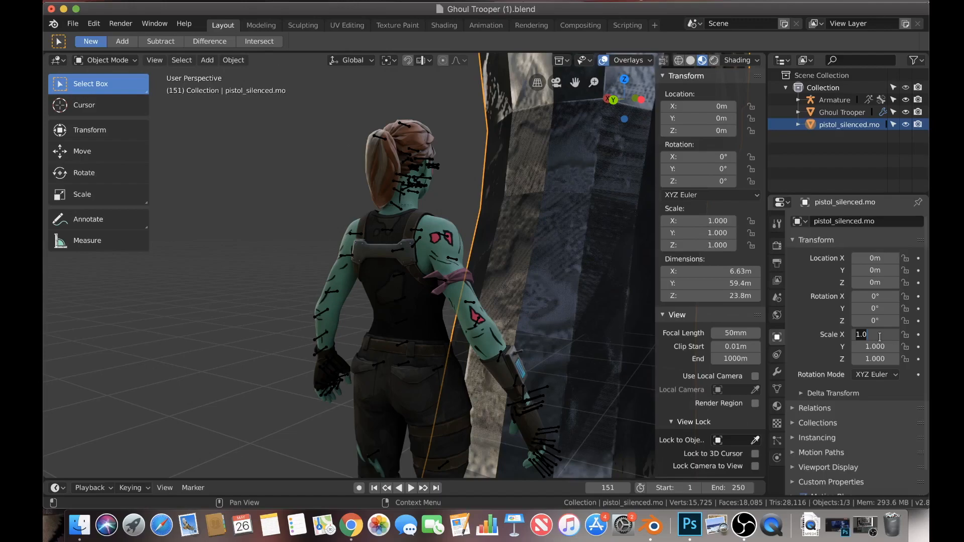
text(0.01)
key(Return)
click(879, 347)
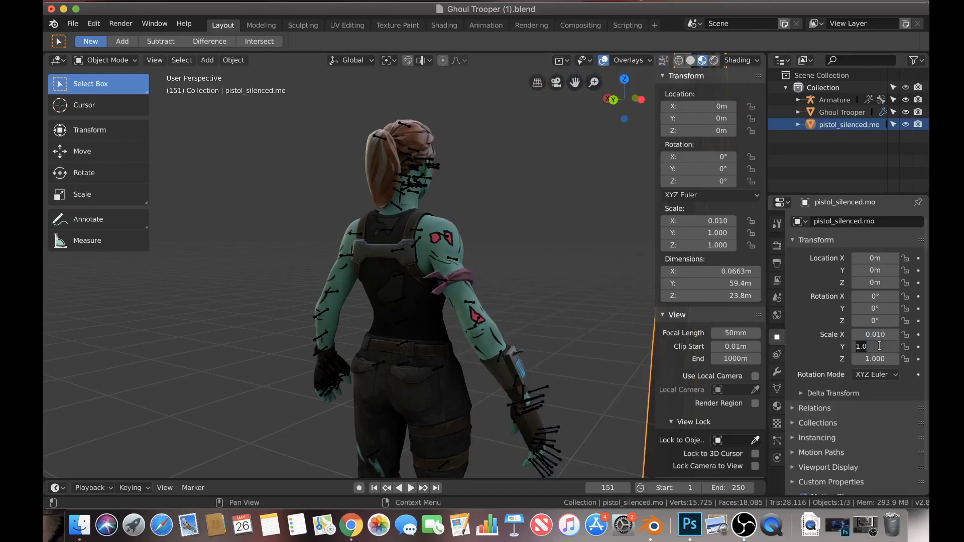
text(0)
key(Return)
click(877, 359)
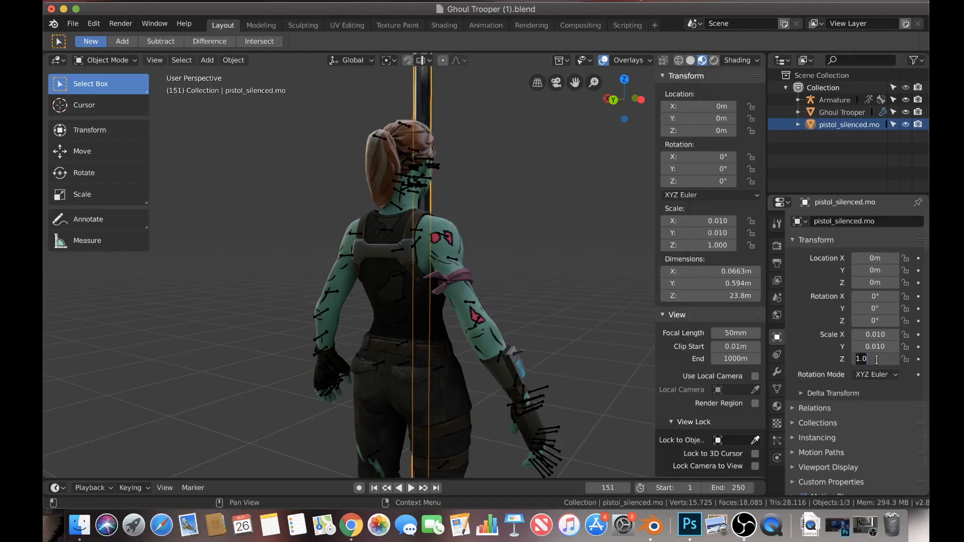
text(0)
key(Return)
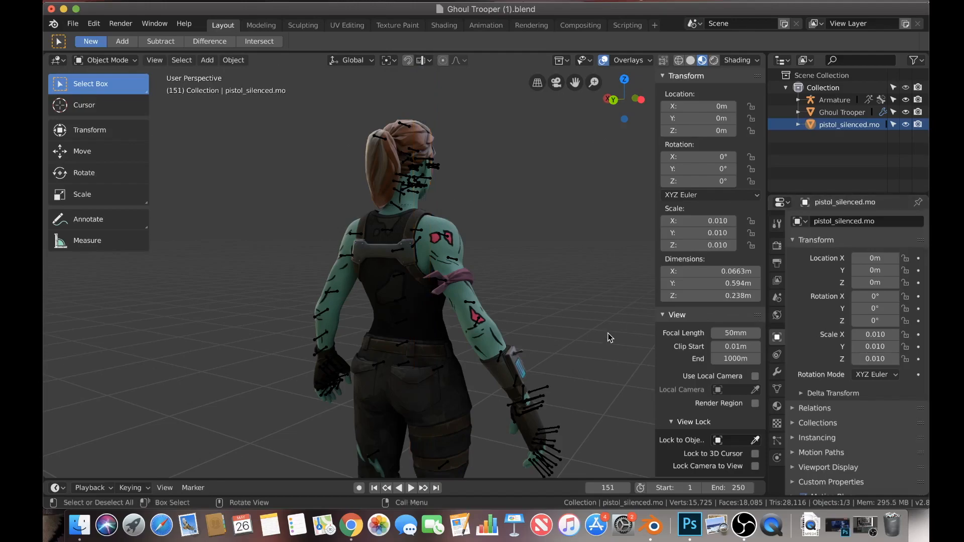
Step: Move the pistol away from the character's feet to about -0.79 m on X and adjust its position near the right hand
middle_drag(609, 334, 121, 9)
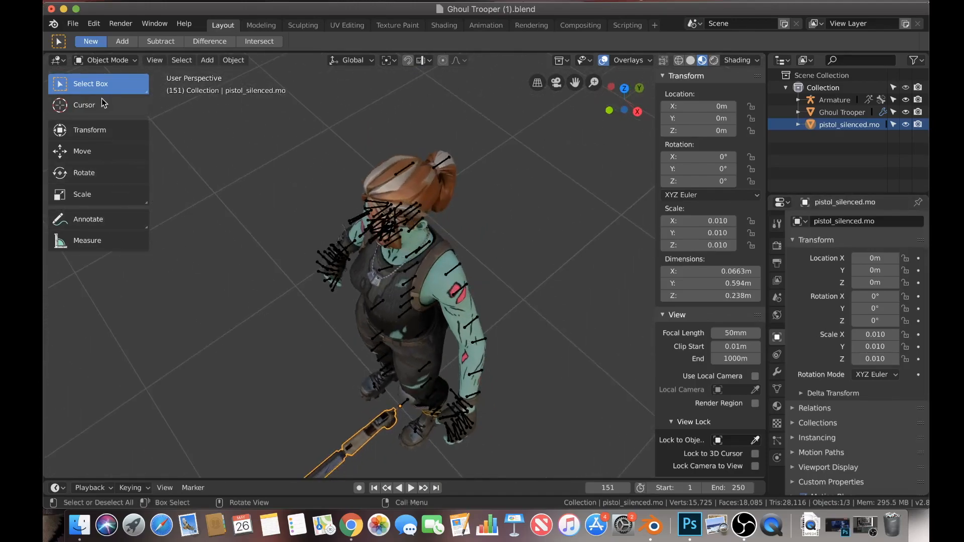
click(103, 154)
drag(433, 447, 348, 350)
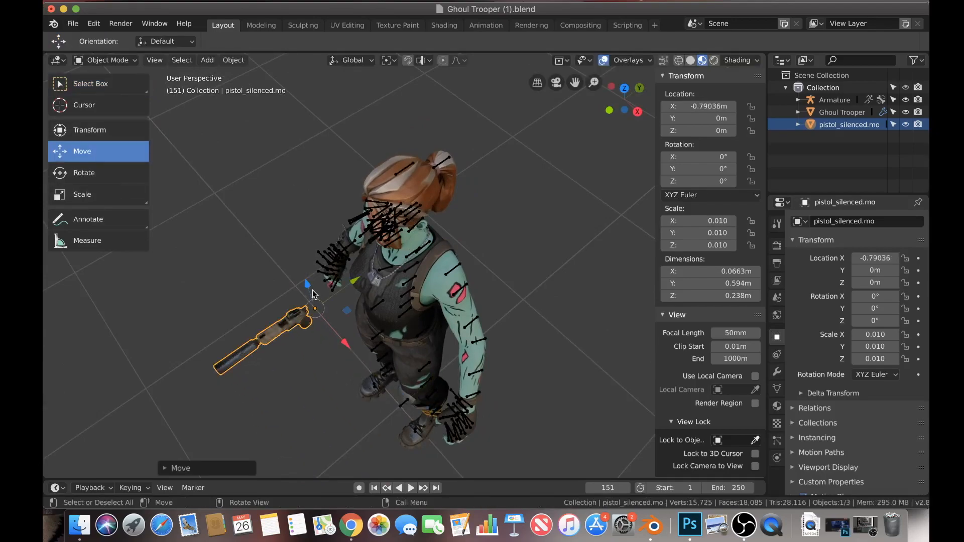
drag(314, 286, 326, 306)
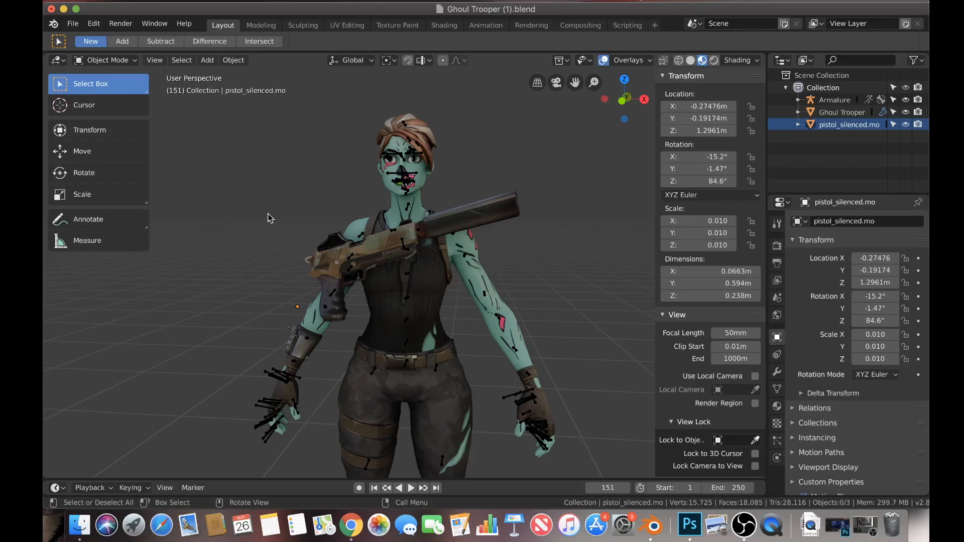
Step: Put the character's Armature into Pose Mode and rotate the lowerarm_r bone to bend the right forearm up towards the pistol
click(400, 175)
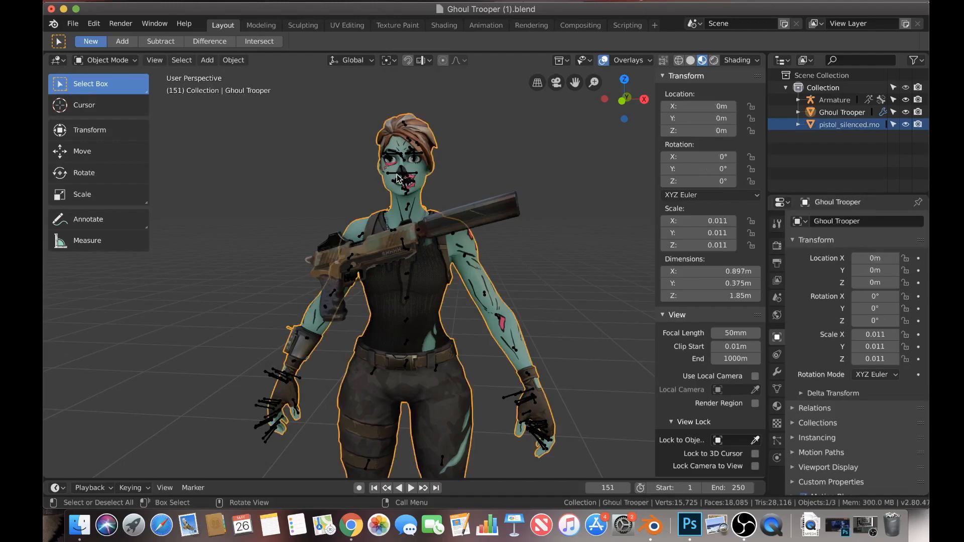
click(402, 175)
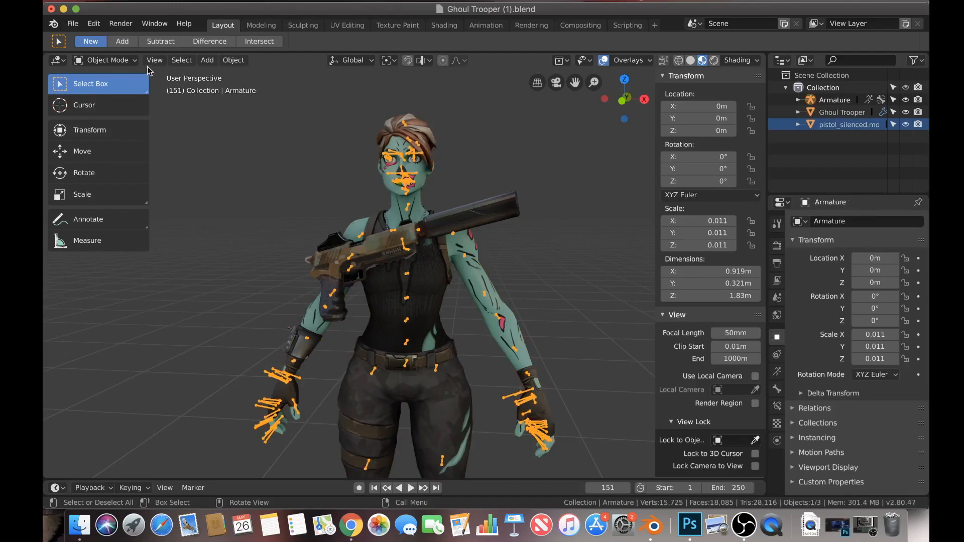
click(106, 61)
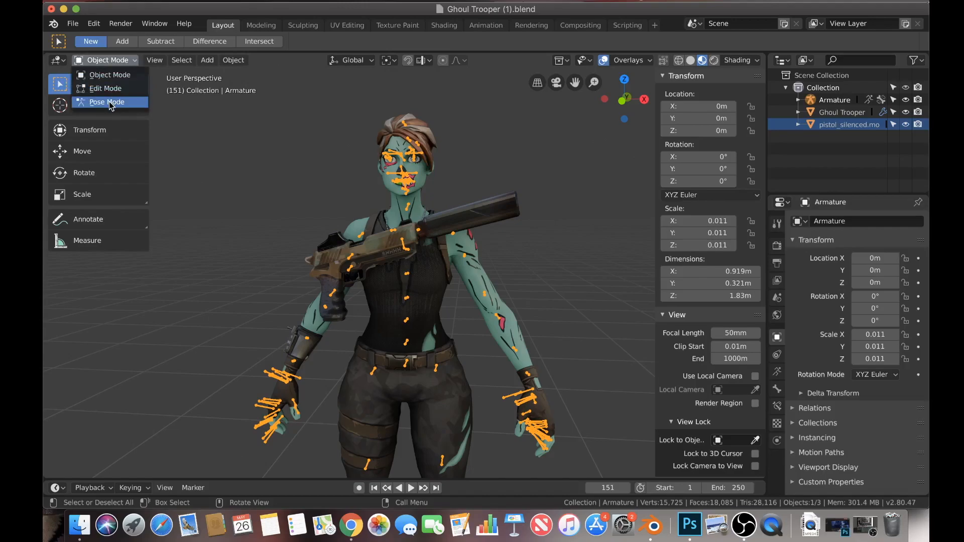
click(111, 103)
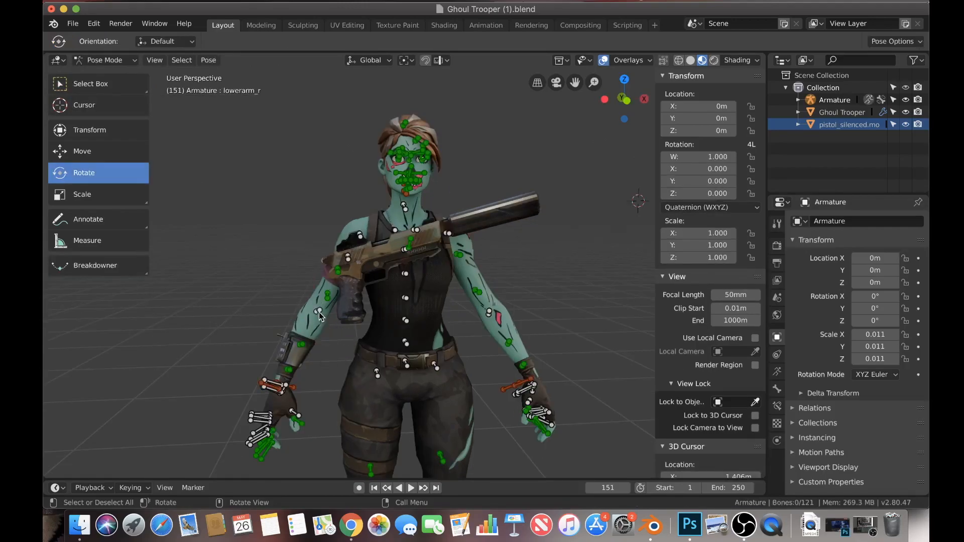
click(319, 312)
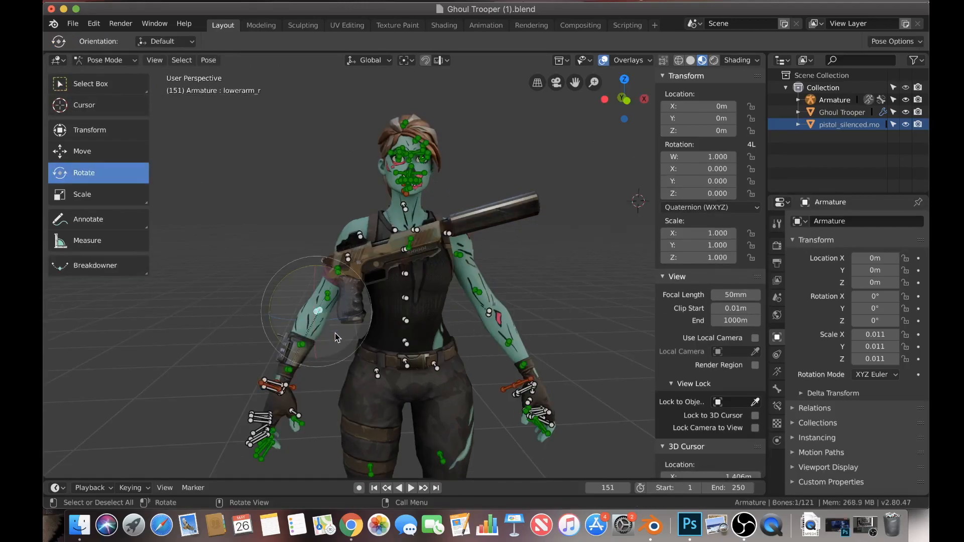
drag(334, 345, 358, 300)
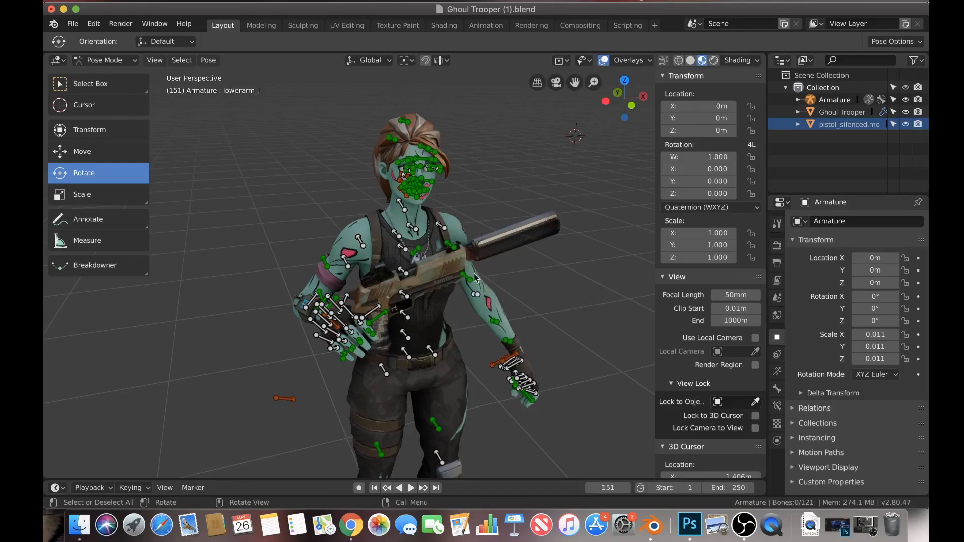
click(414, 230)
drag(413, 228, 407, 217)
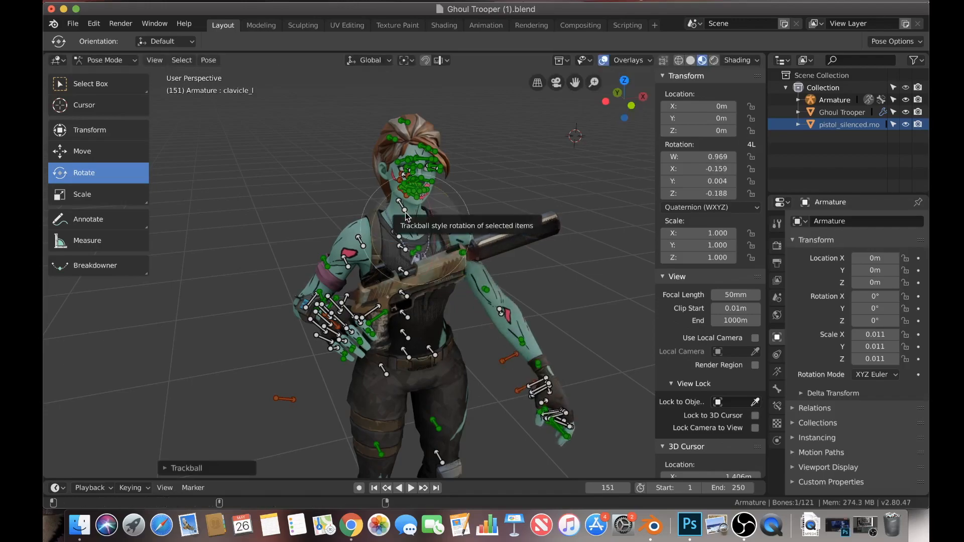
key(alt+r)
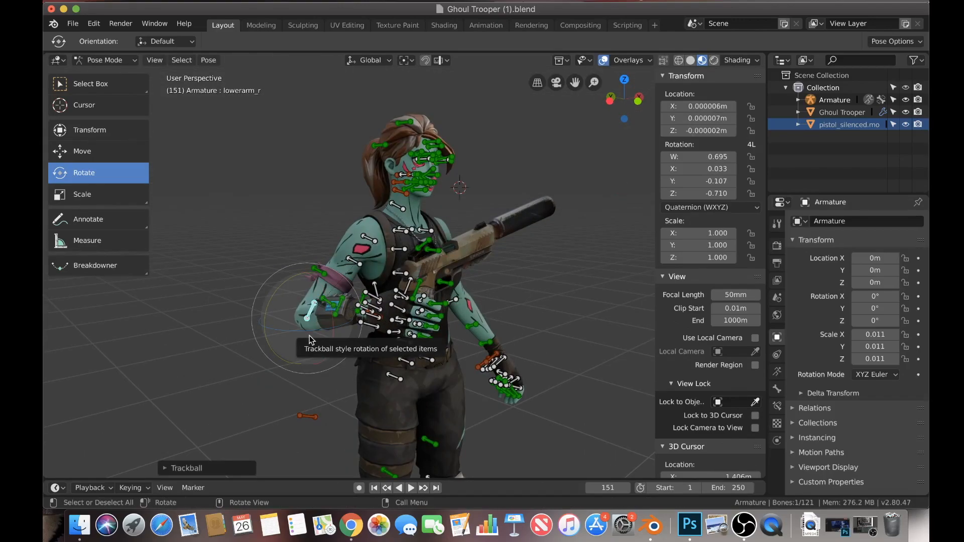
Step: Refine the right forearm's rotation and move the silenced pistol into the character's right hand
drag(309, 335, 314, 332)
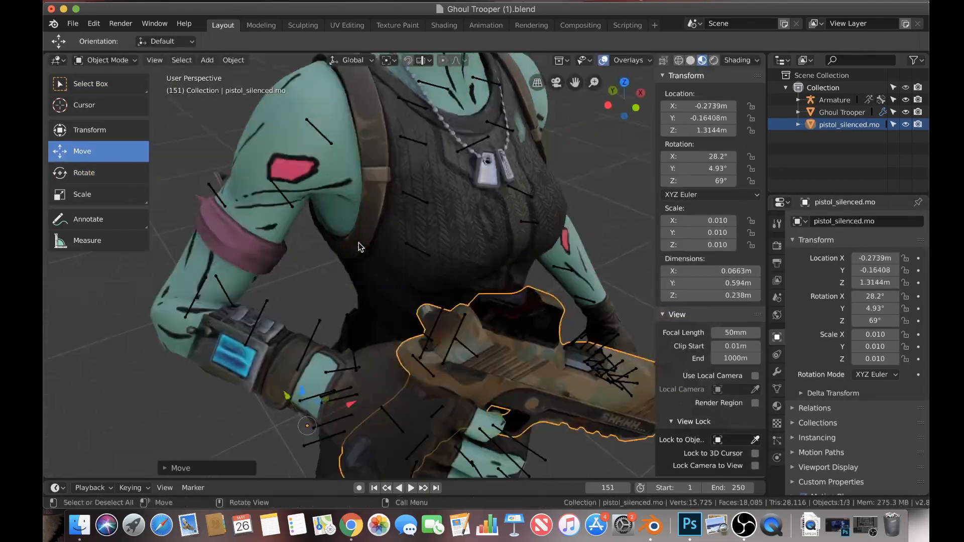
key(g)
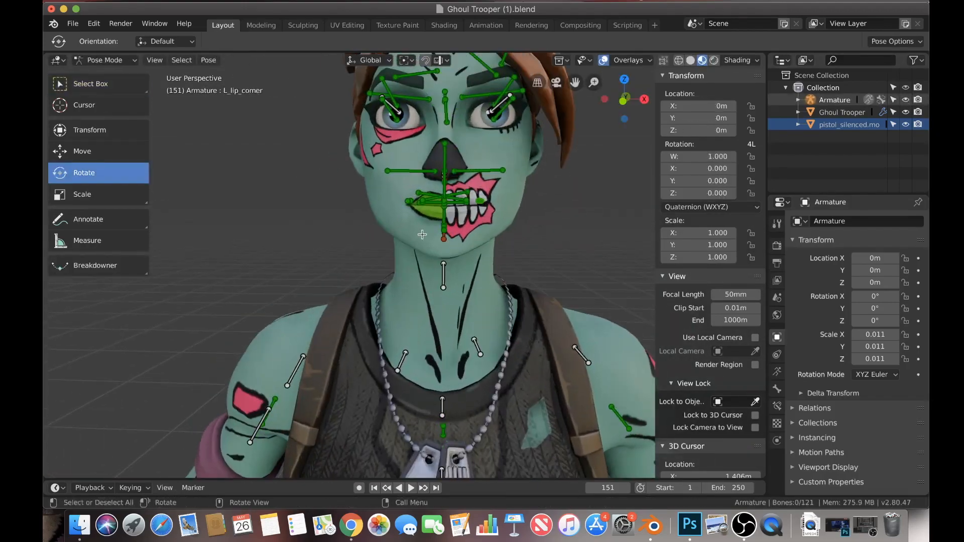
click(580, 231)
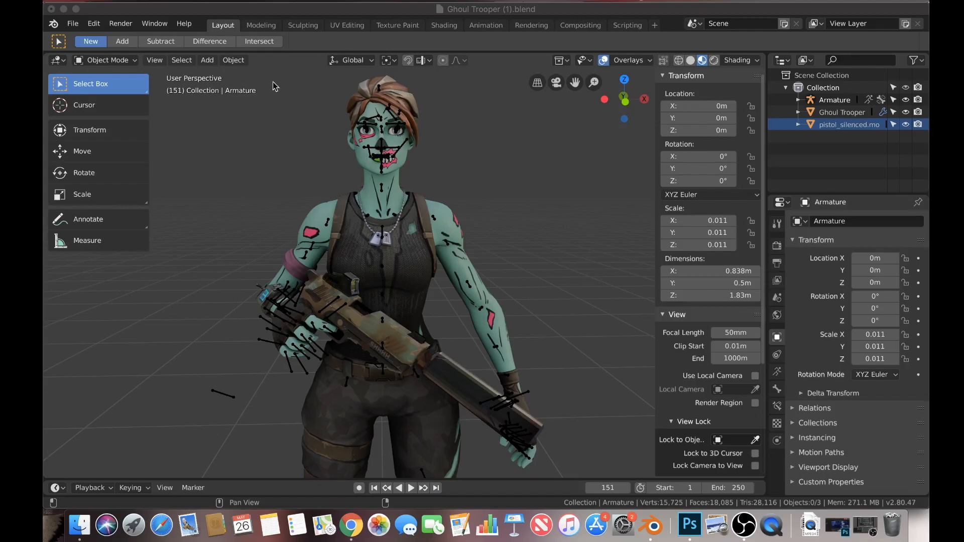
Step: Add a camera and move it in front of the character, to about 3.8 m on X and -2.96 m on Y
click(206, 62)
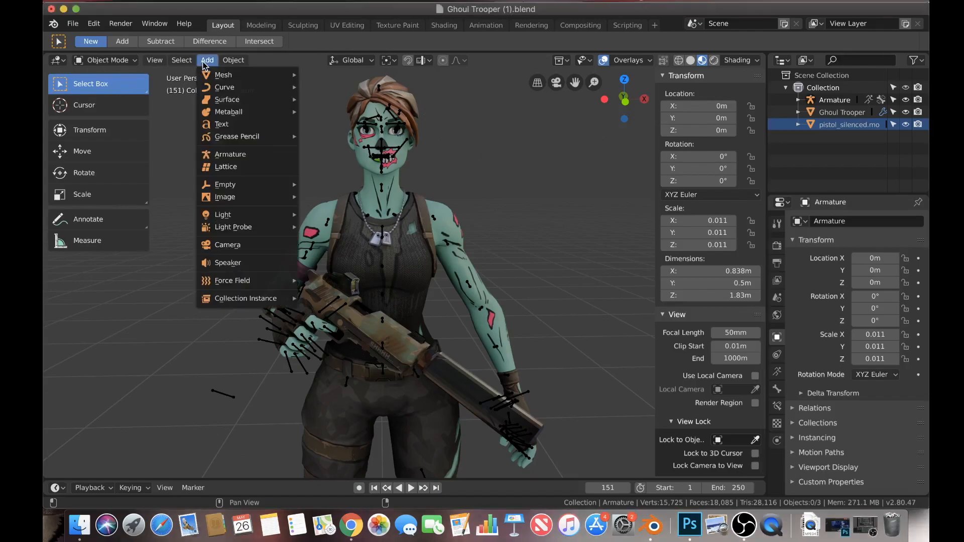
click(232, 248)
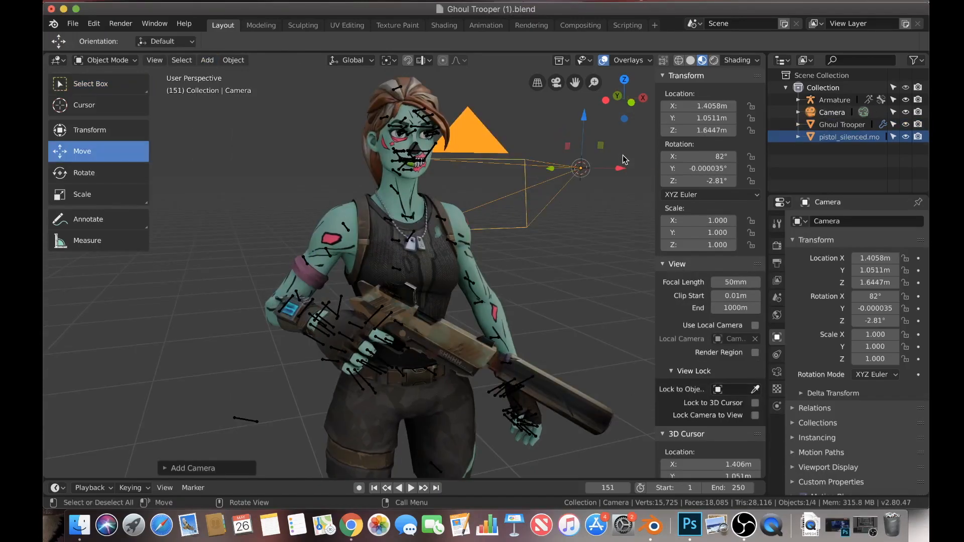
middle_drag(564, 190, 401, 179)
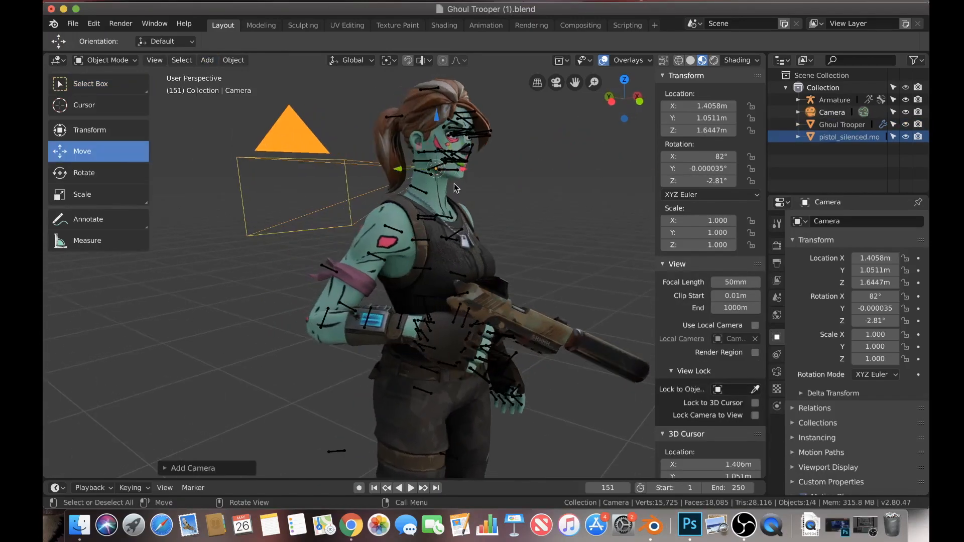
drag(457, 170, 567, 217)
middle_drag(567, 217, 256, 190)
drag(230, 163, 405, 188)
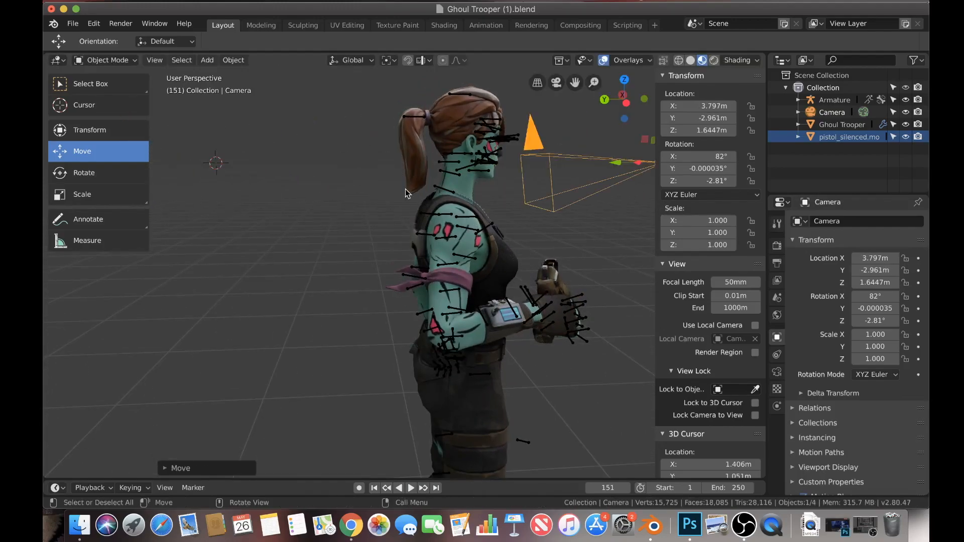
Step: Frame the character through the camera at about X 0.06 m, Y -2.06 m, Z 1.54 m, rotated about 87.4° on X and 0.59° on Z
middle_drag(405, 189, 306, 168)
mouse_move(296, 165)
mouse_down()
mouse_move(377, 168)
mouse_move(306, 175)
mouse_up()
drag(296, 173, 512, 188)
key(KP_0)
drag(872, 271, 843, 258)
drag(875, 297, 892, 321)
drag(878, 282, 875, 258)
Step: Select the character, its armature and the pistol together, rotate them slightly in the camera view and deselect them
click(108, 84)
drag(334, 197, 414, 308)
click(100, 173)
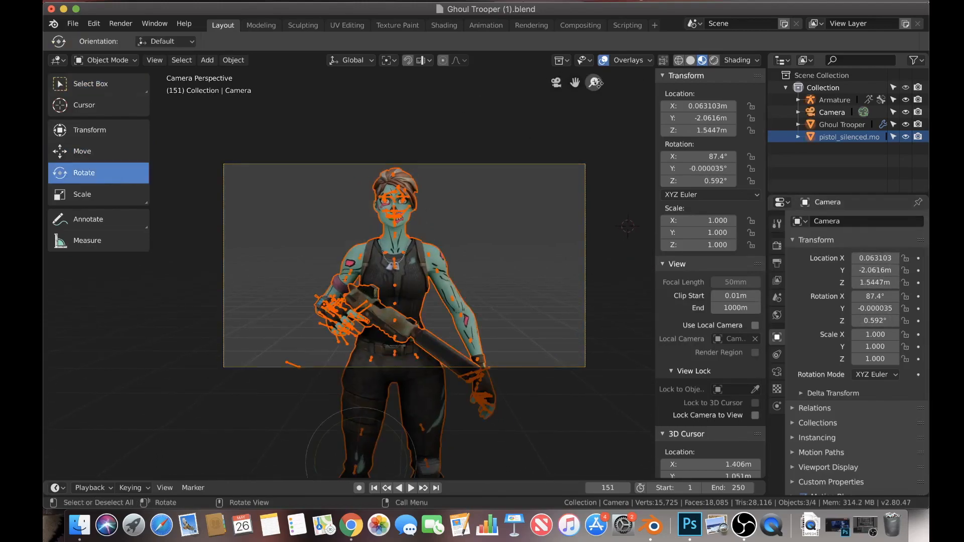
drag(593, 83, 593, 108)
drag(399, 448, 380, 447)
click(103, 85)
click(406, 244)
Step: Add an area light to the scene
scroll(405, 243, left, 10)
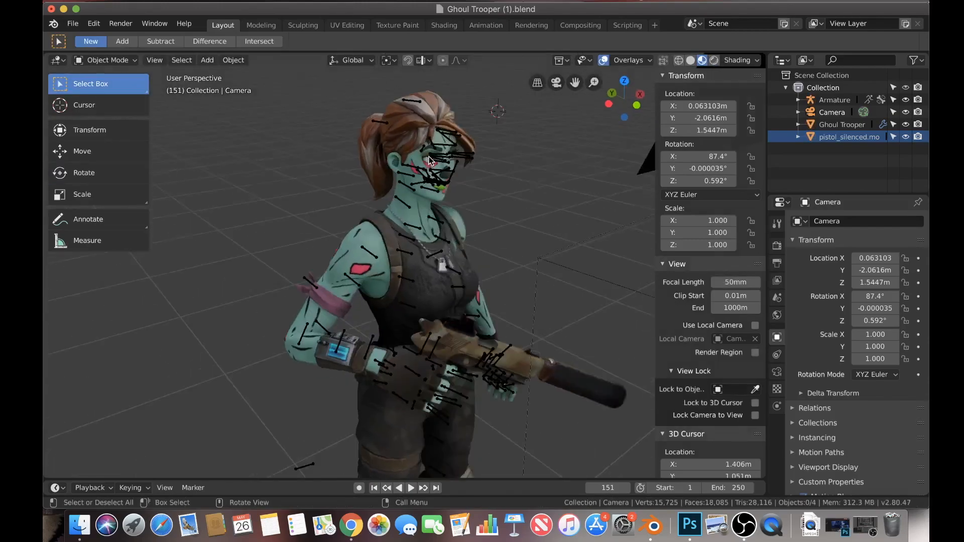
scroll(488, 170, right, 10)
scroll(488, 169, left, 5)
scroll(488, 169, right, 5)
scroll(487, 165, left, 5)
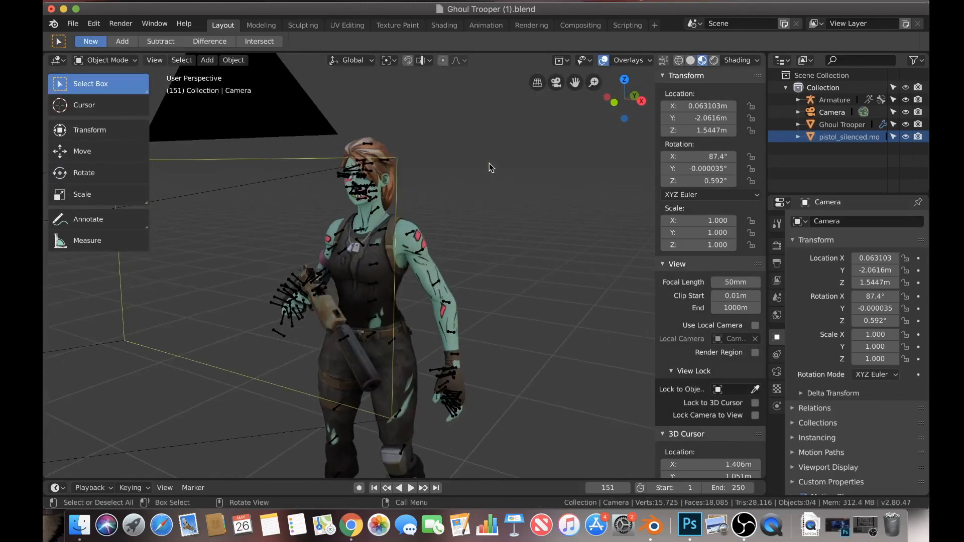
click(208, 60)
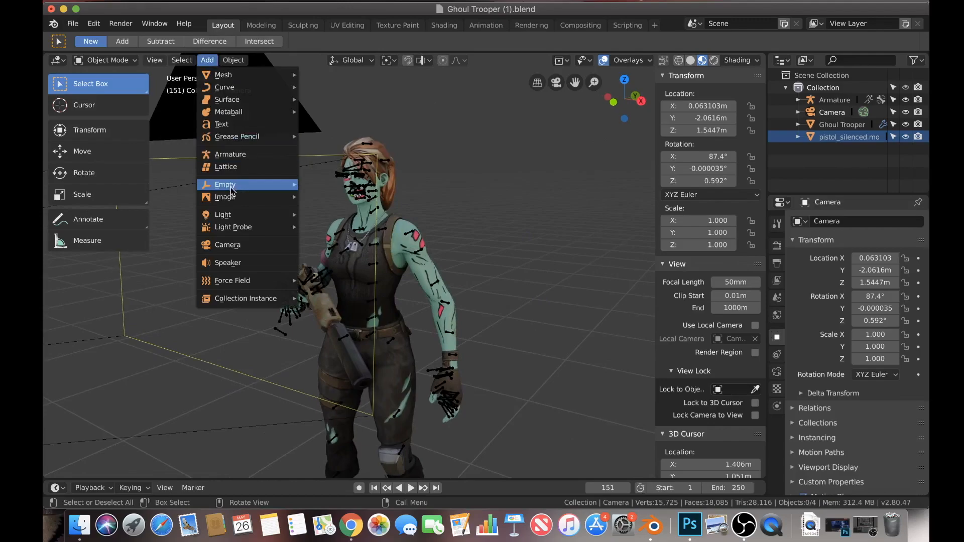
mouse_move(237, 215)
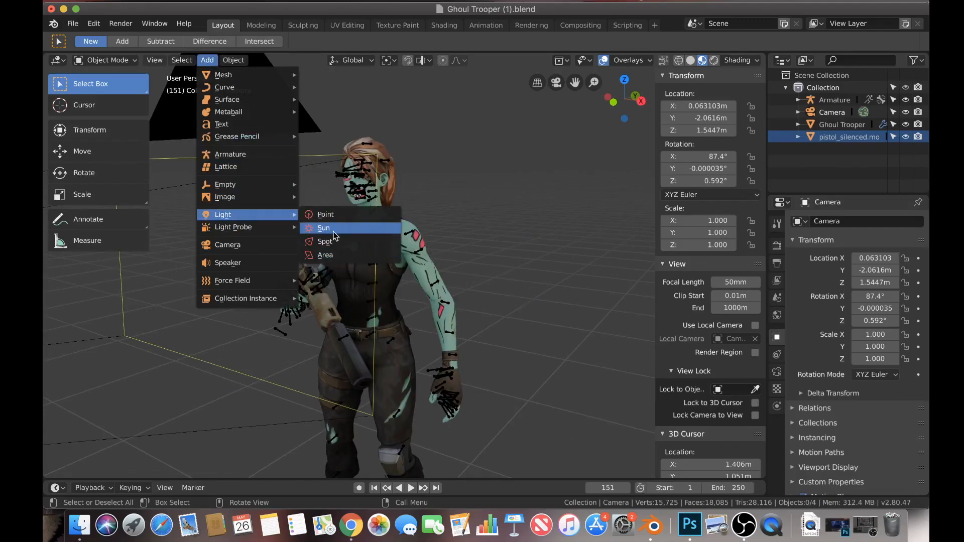
click(339, 256)
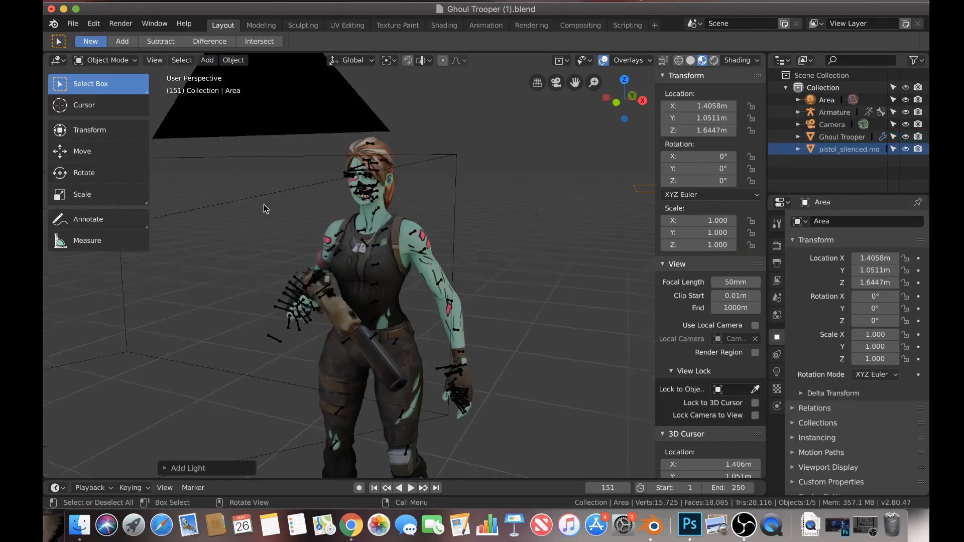
Step: Delete the newly added Area light from the scene
scroll(264, 204, left, 10)
scroll(264, 203, left, 5)
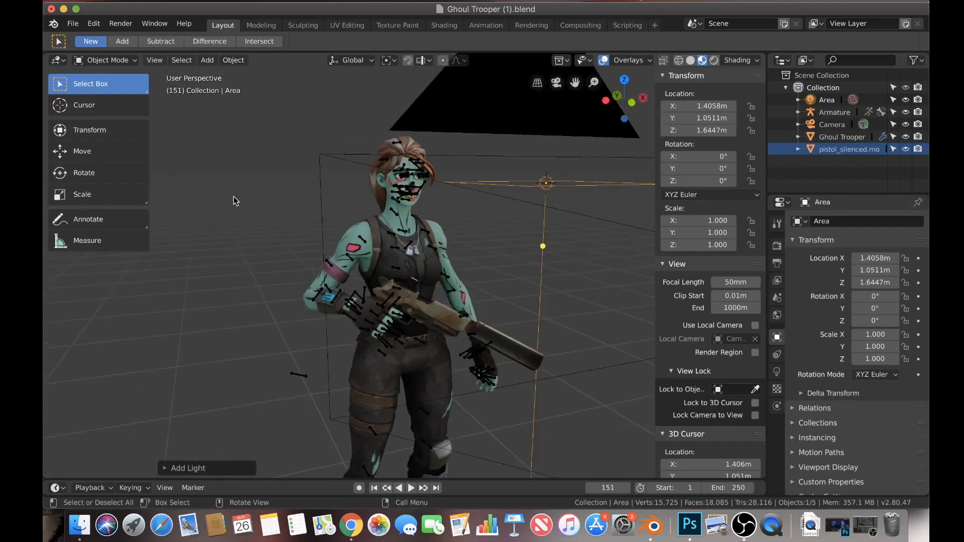
scroll(271, 191, left, 5)
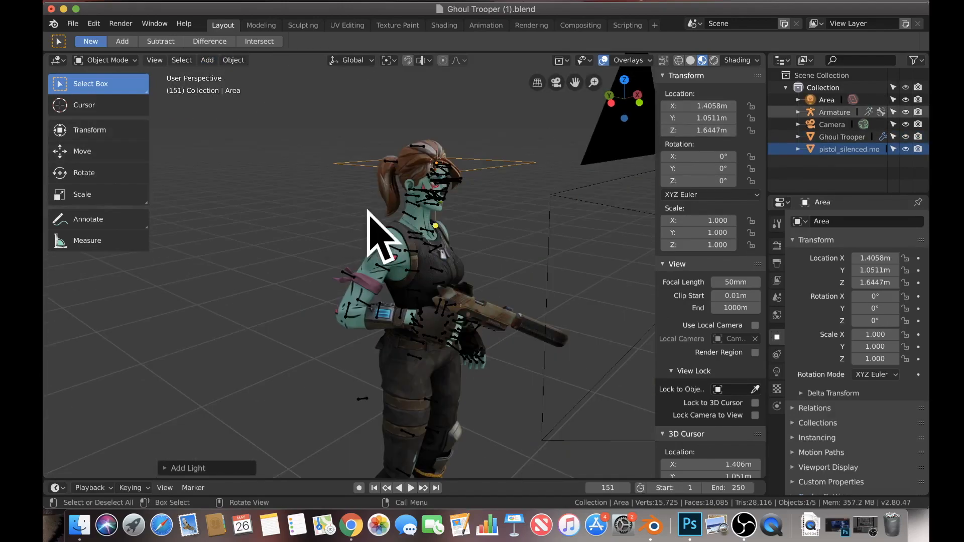
click(824, 100)
right_click(822, 105)
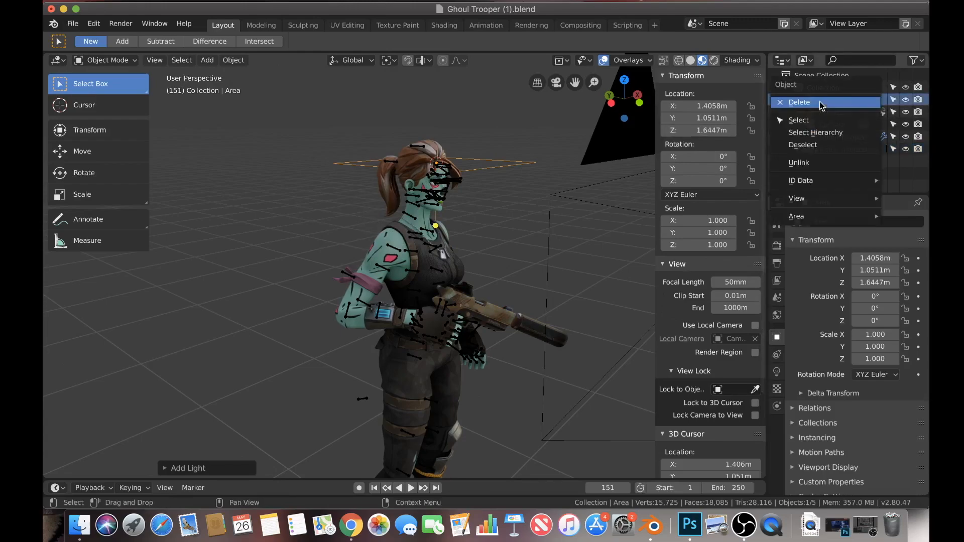
click(822, 104)
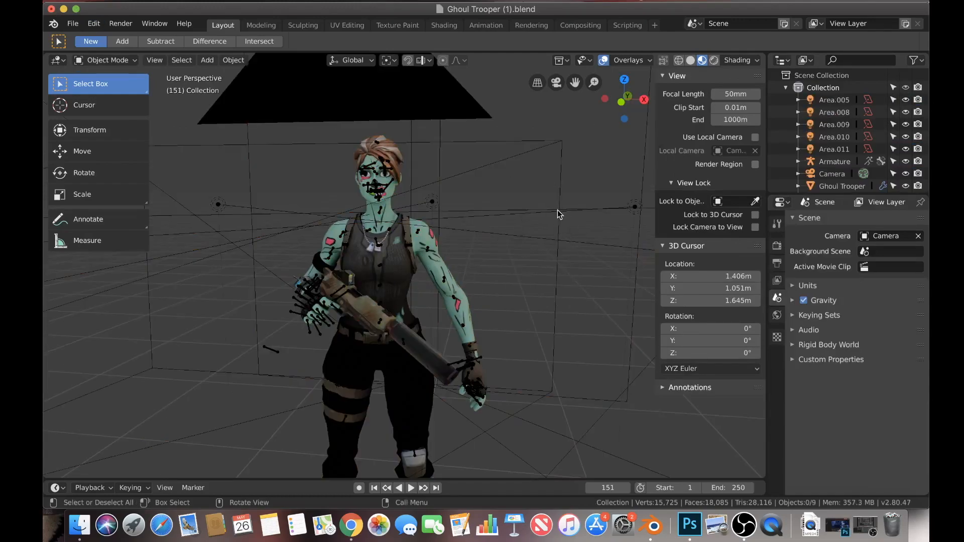
Step: Check the scene's lighting in rendered shading and its framing through the camera
click(714, 61)
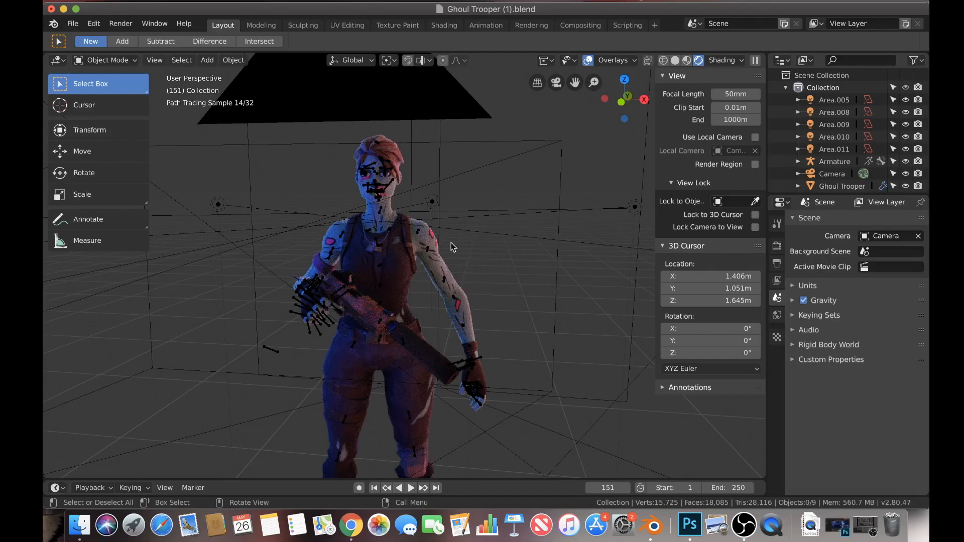
key(shift+z)
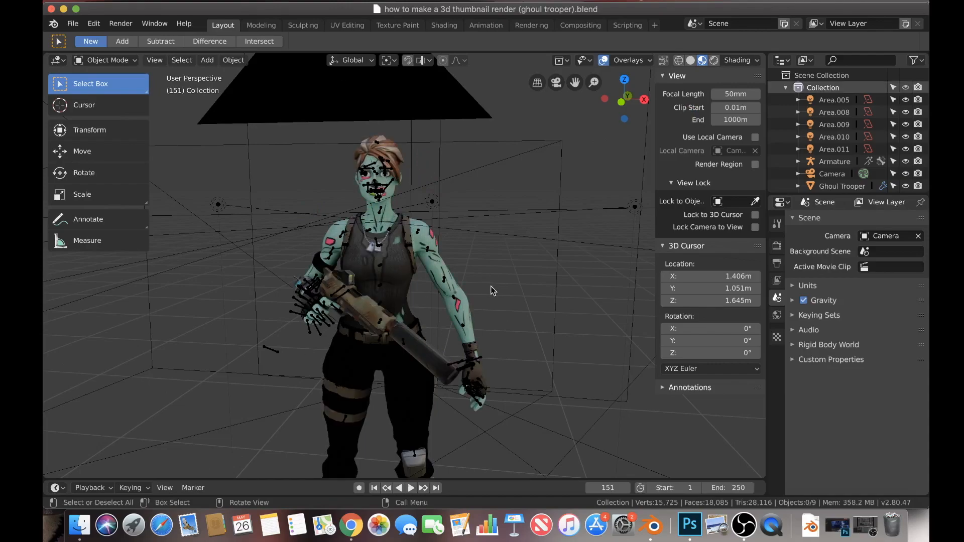
click(73, 23)
click(77, 25)
mouse_move(74, 23)
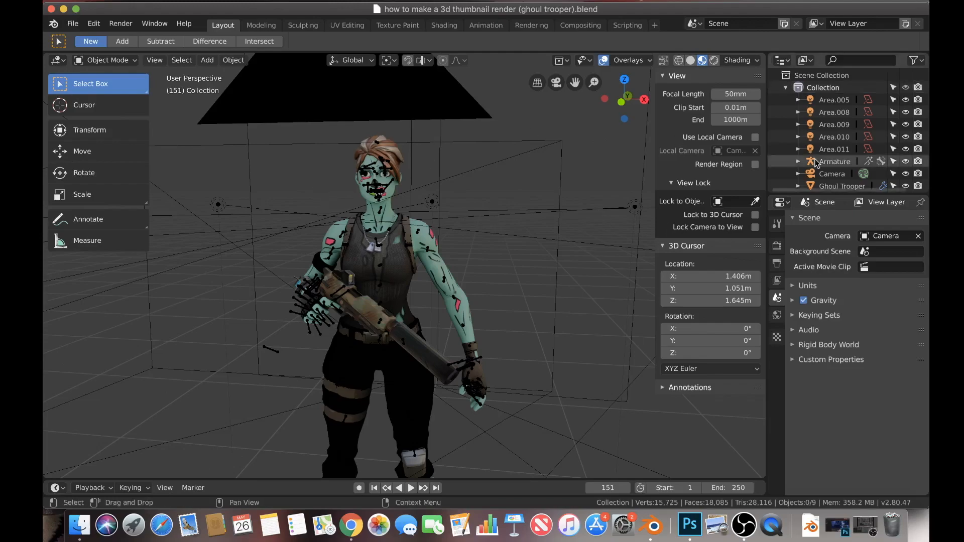
click(557, 83)
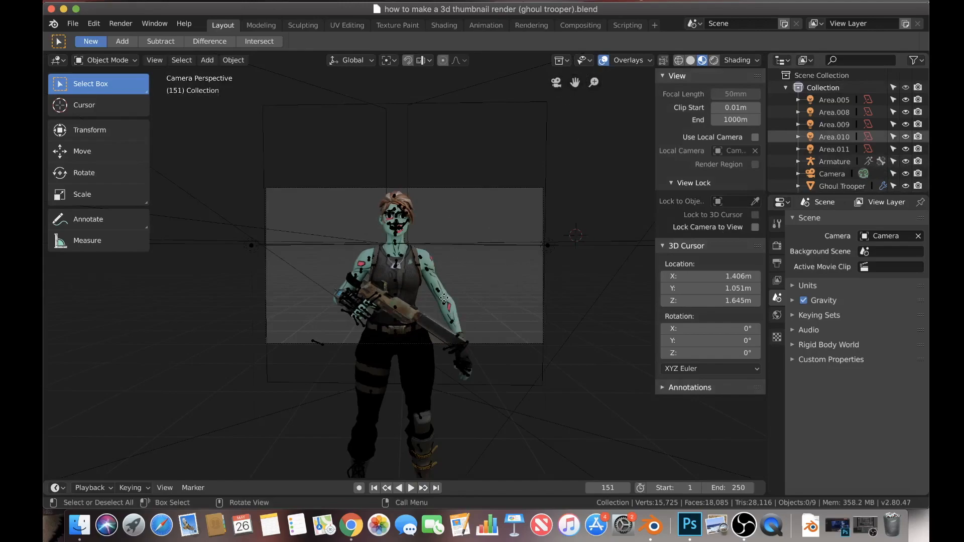
click(556, 84)
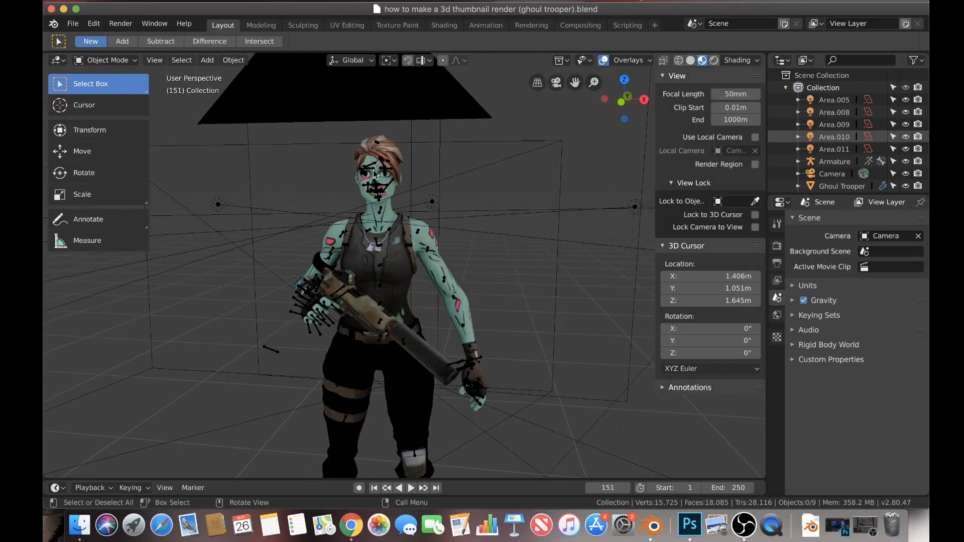
Step: Put the Ghoul Trooper's armature into Pose Mode with the Rotate tool active and view it through the camera
click(375, 175)
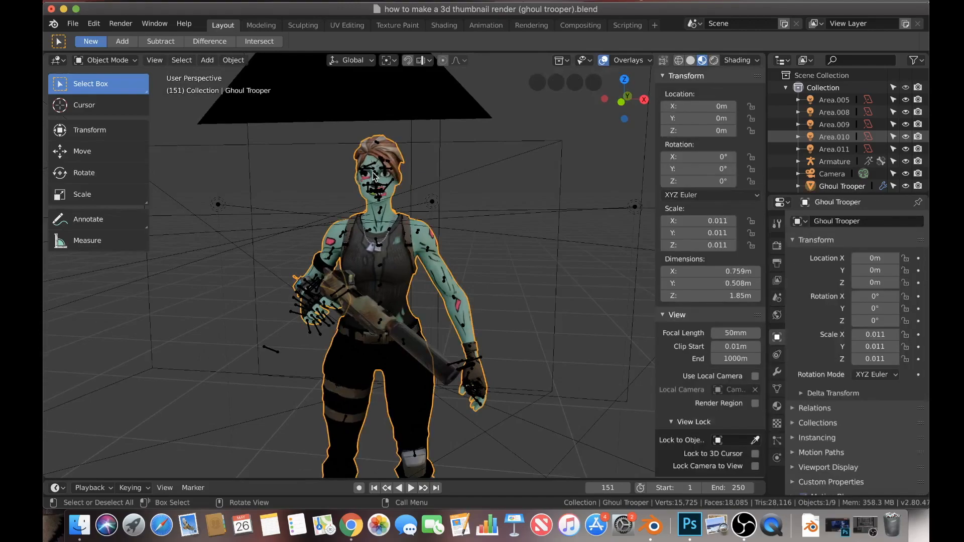
click(102, 63)
click(101, 99)
click(102, 180)
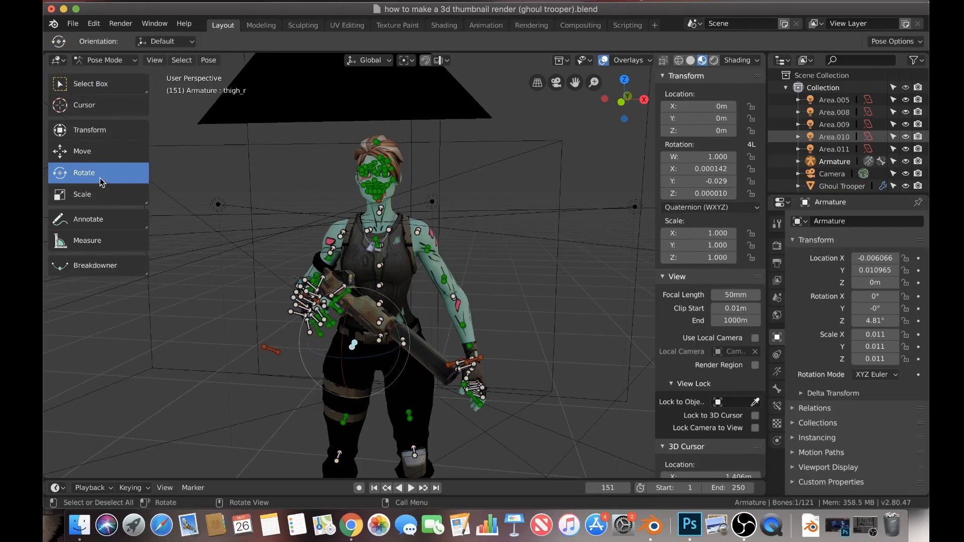
click(556, 83)
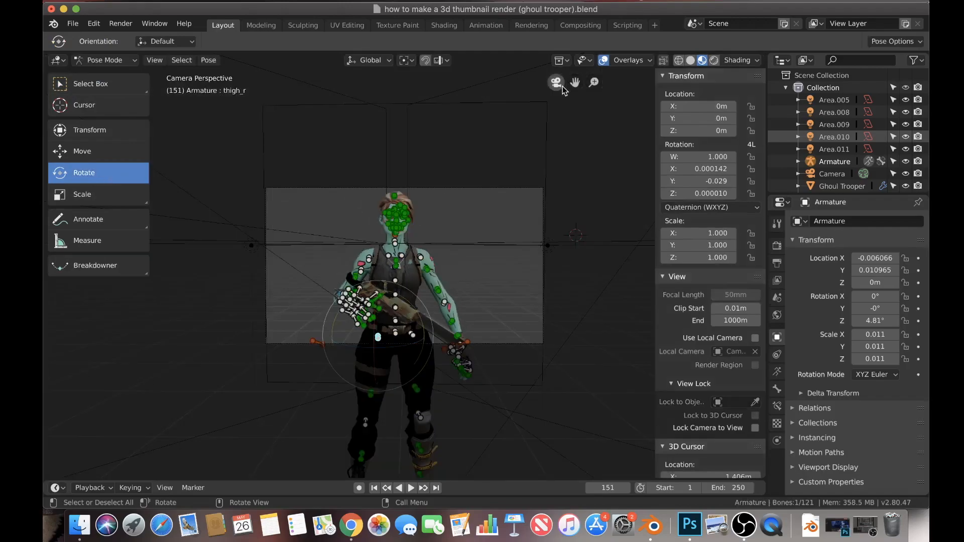
Step: Try adjusting the bones around the eyes, undo the last change and check the face with the armature hidden
drag(594, 83, 594, 63)
click(381, 189)
click(402, 190)
key(super+z)
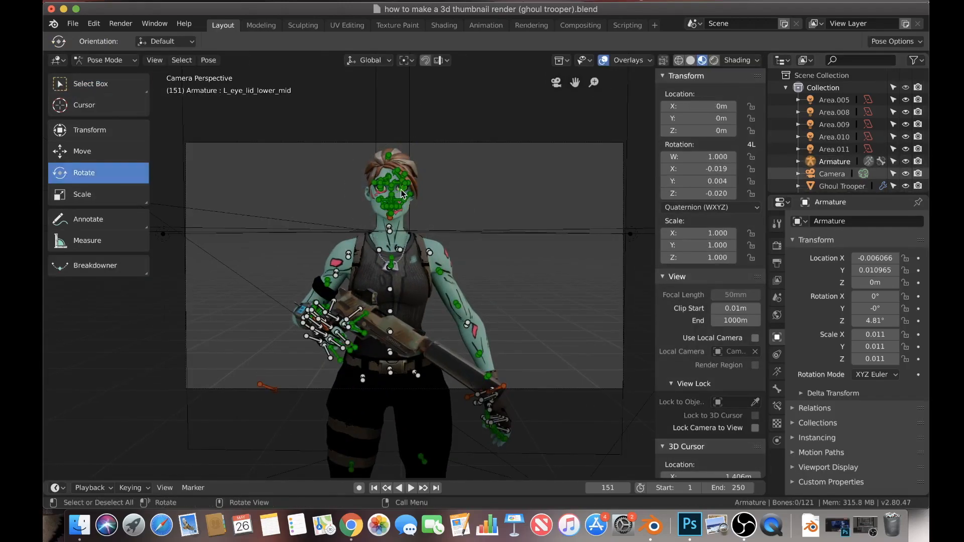
click(905, 162)
click(906, 161)
Step: Rotate the eye bones slightly with the trackball and check the face with the armature hidden
click(402, 151)
drag(409, 146, 410, 138)
click(905, 161)
click(905, 162)
click(369, 150)
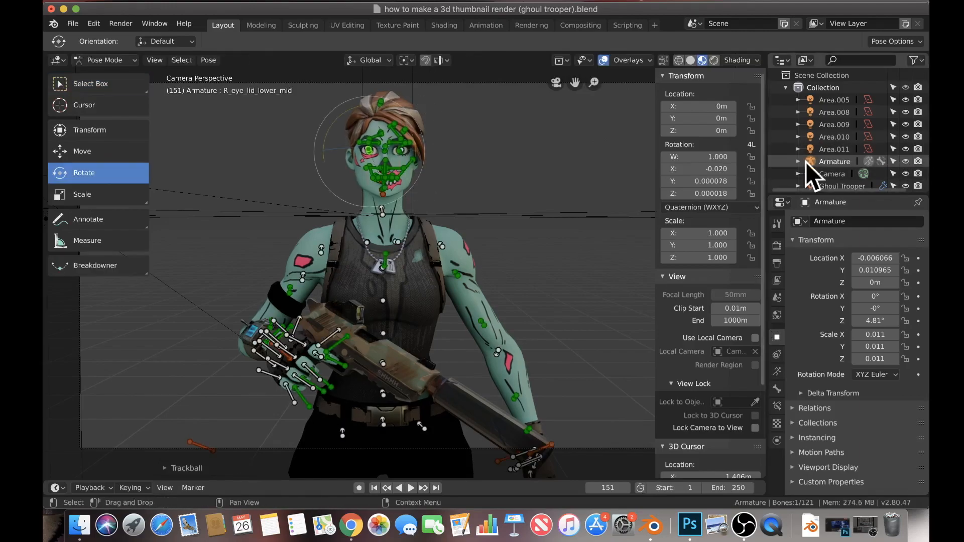
Step: Adjust the left eye bone's rotation to about X -0.067, Y 0.020, Z -0.109, hiding the armature briefly to check the gaze
click(400, 149)
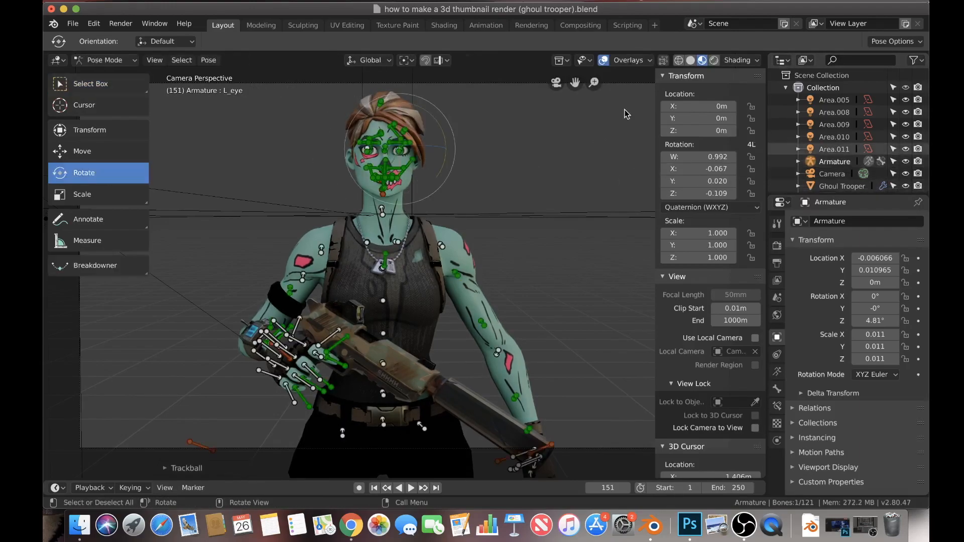
click(905, 161)
click(905, 162)
click(400, 154)
click(905, 161)
click(905, 161)
Step: Refine the left eye bone's rotation to about X -0.057, Y 0.019, Z -0.109 and check the gaze without the armature
click(556, 83)
click(556, 83)
click(399, 136)
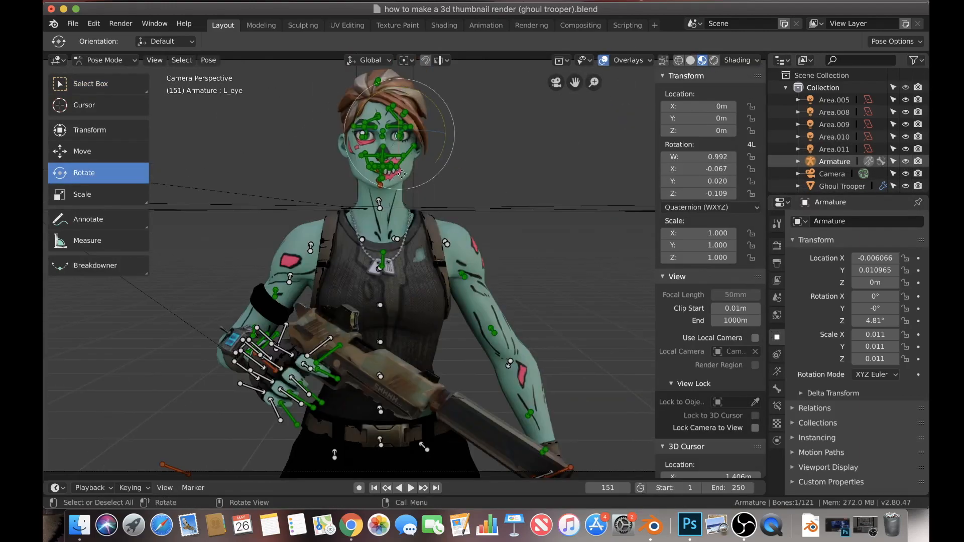
click(905, 161)
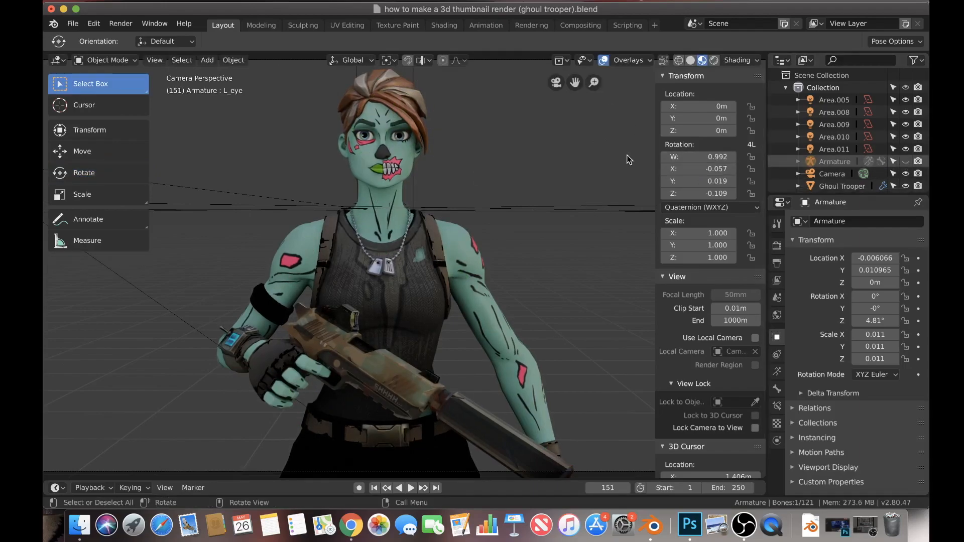
click(905, 161)
Step: Review the posed character in the camera frame with the armature hidden, show the armature again and return to Object Mode
scroll(508, 253, down, 2)
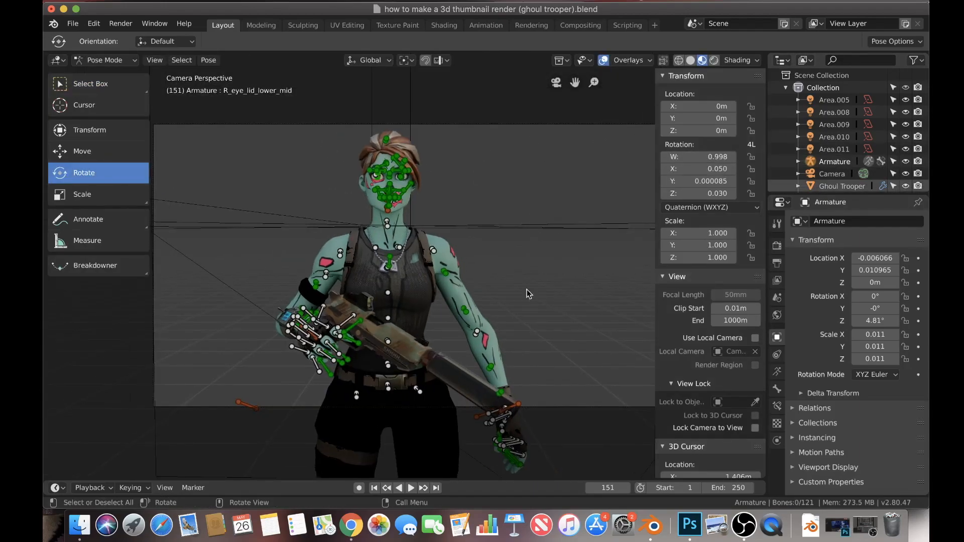
click(906, 161)
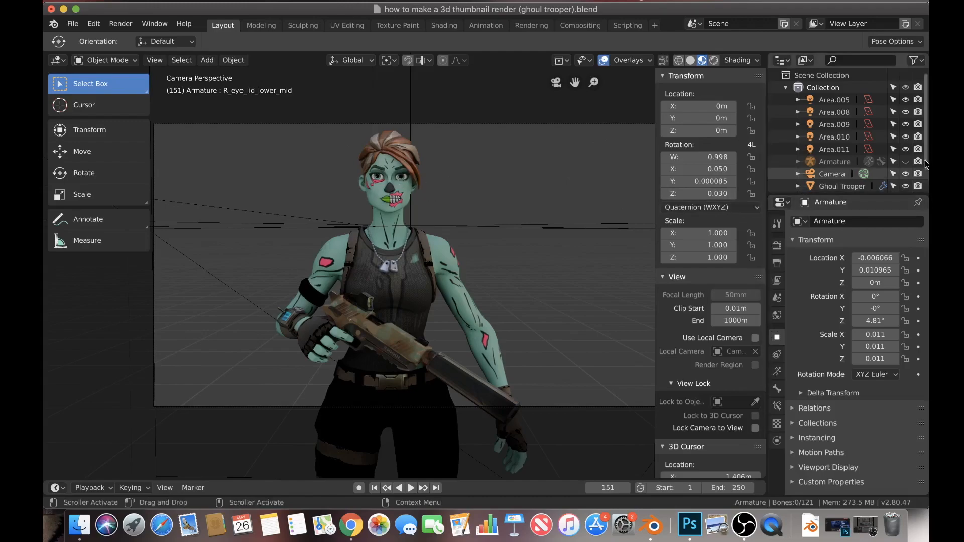
click(905, 161)
key(ctrl+Tab)
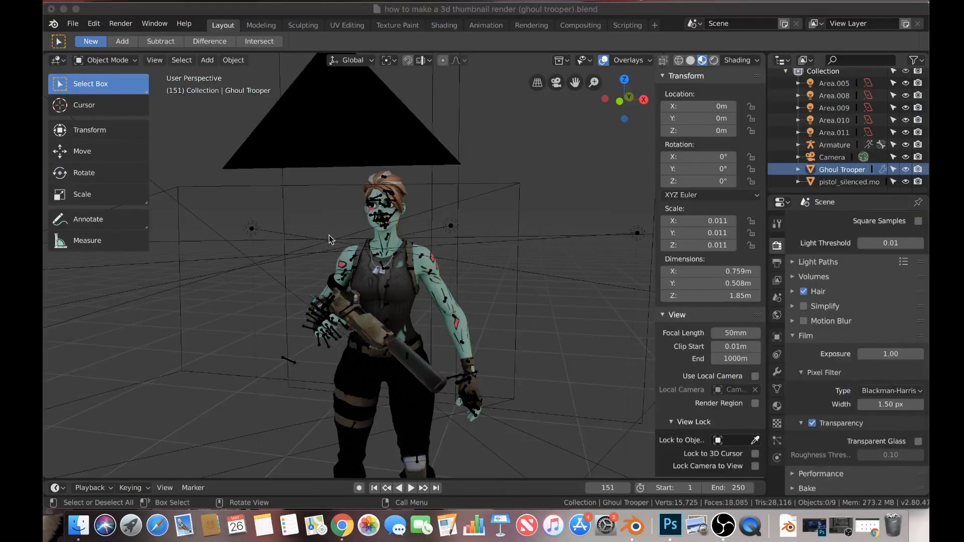
Step: Look around the posed character and render the scene as a still image
scroll(442, 254, right, 10)
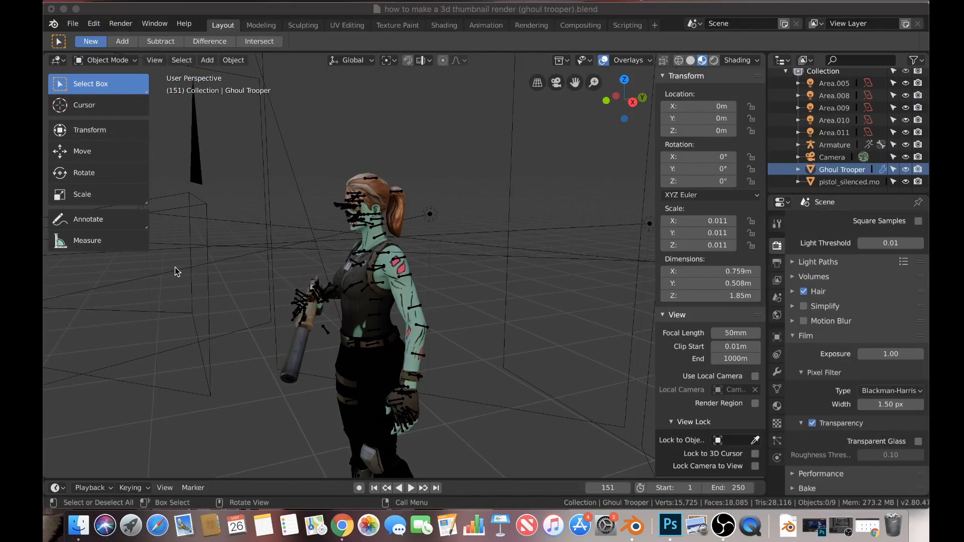
scroll(237, 258, right, 10)
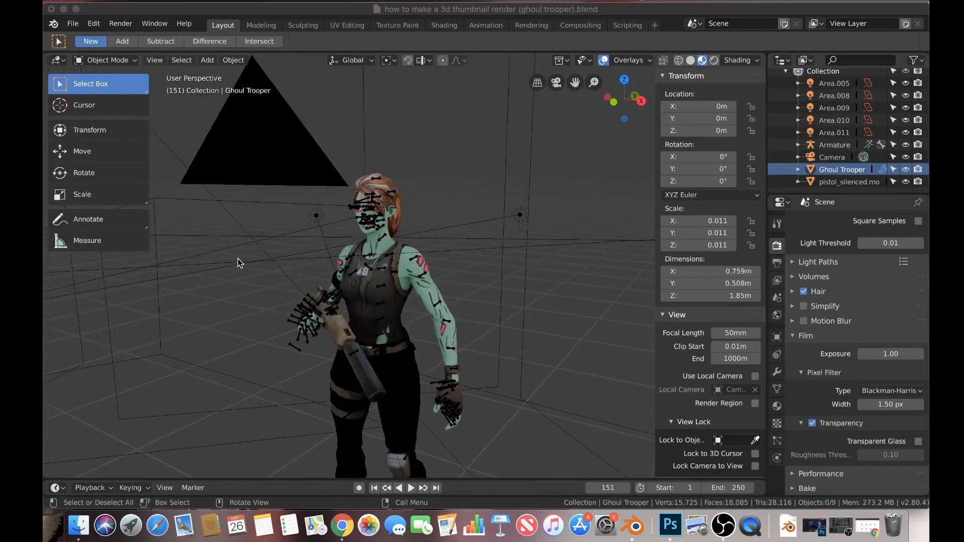
scroll(237, 258, right, 4)
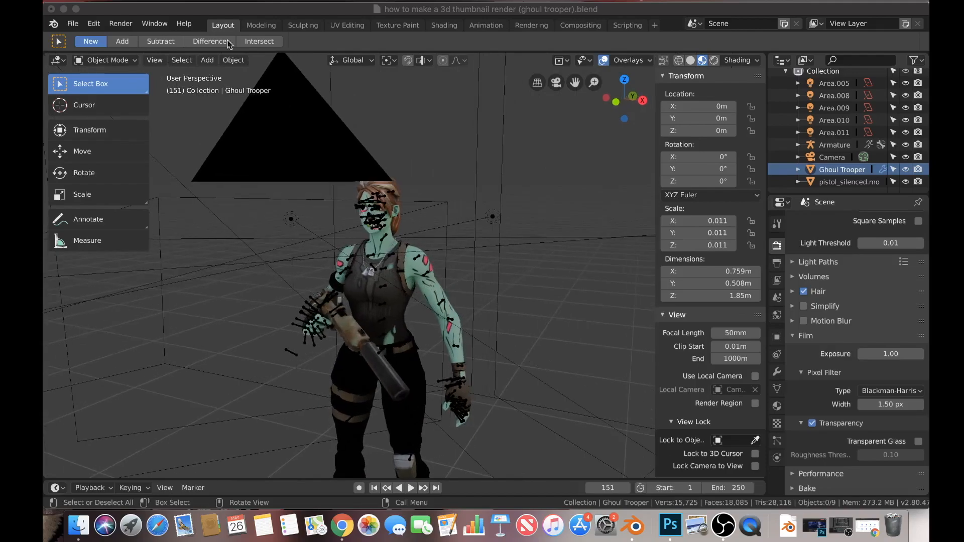
click(122, 24)
click(121, 23)
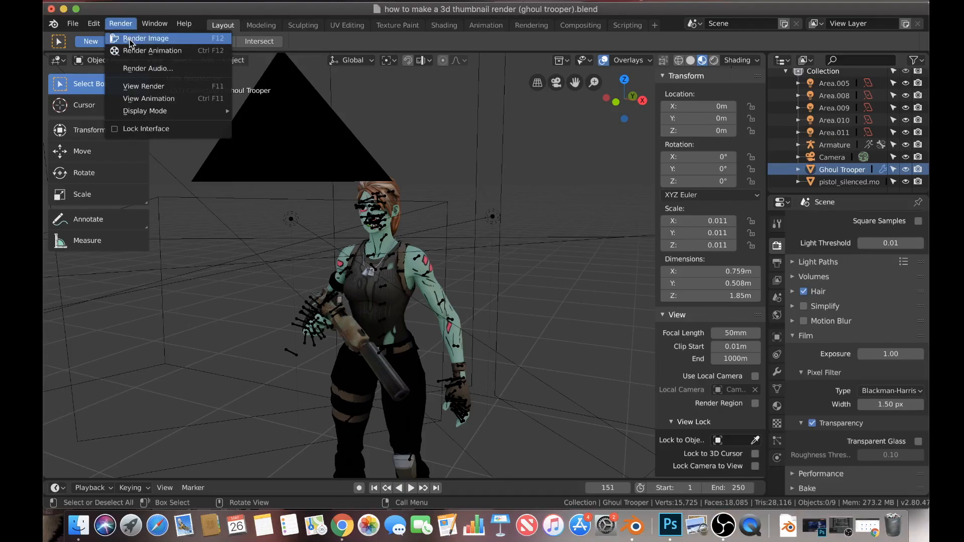
click(131, 40)
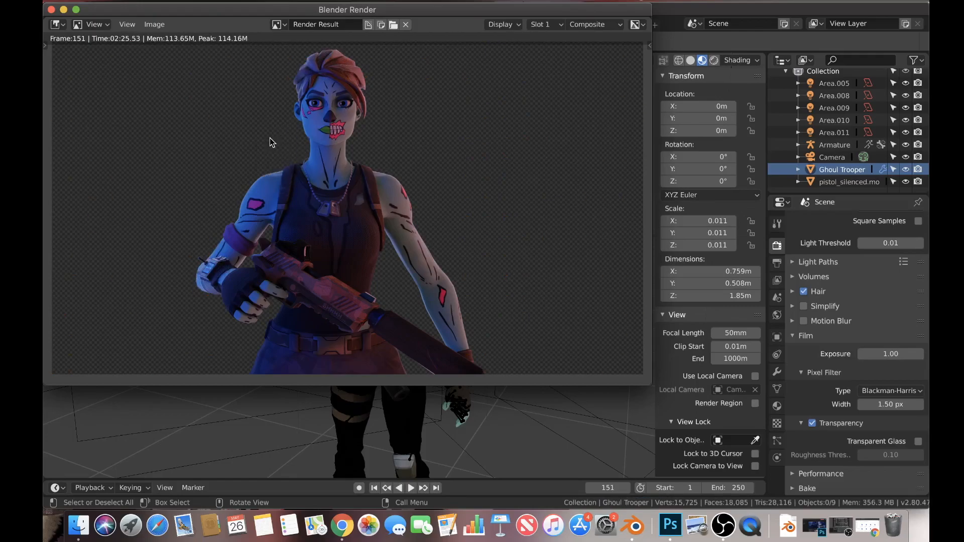
Step: Save the render in the Downloads folder as "how to make a 3d thumbnail render.png"
click(155, 25)
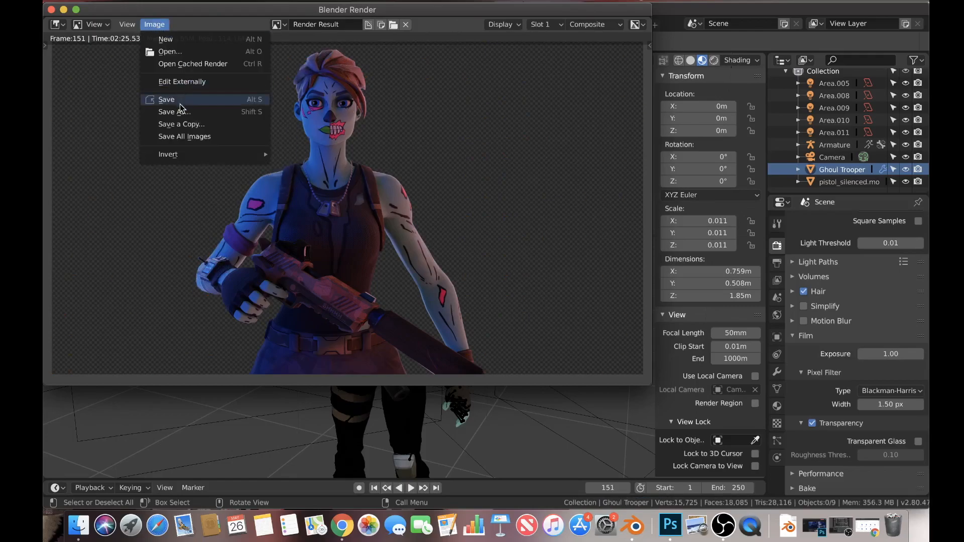
click(176, 116)
text(how to make a 3d thumbnail render.png)
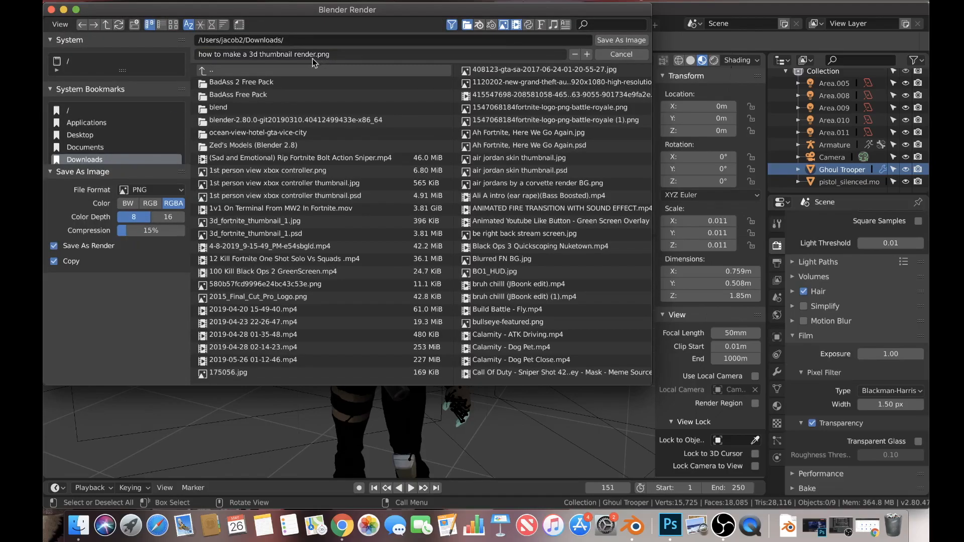
click(621, 40)
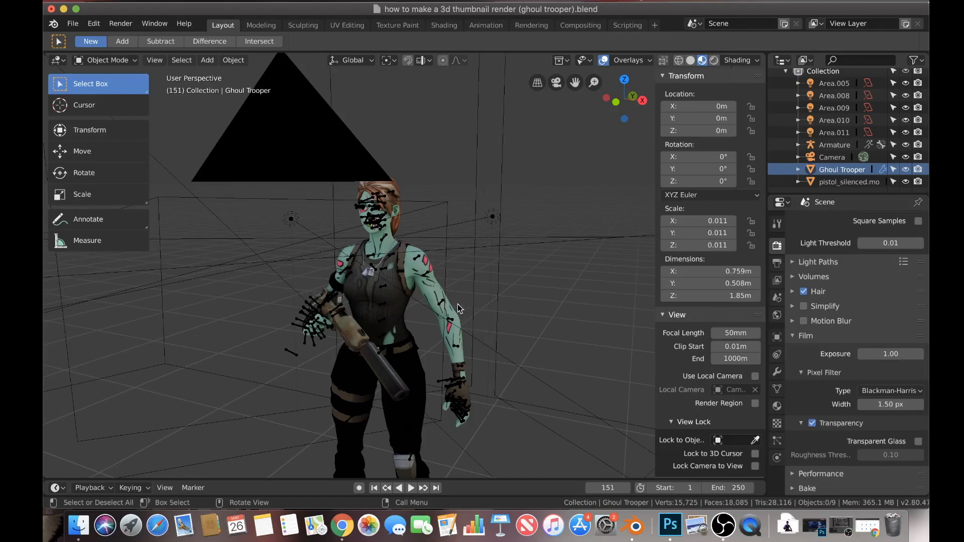
Step: Switch to Photoshop and create a new document 1280 pixels wide and 720 pixels high
click(670, 526)
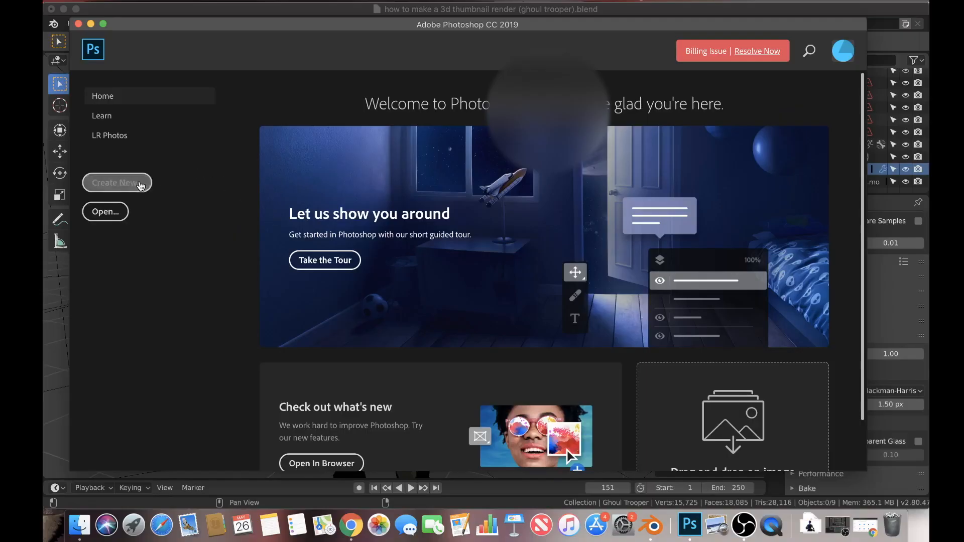
click(141, 185)
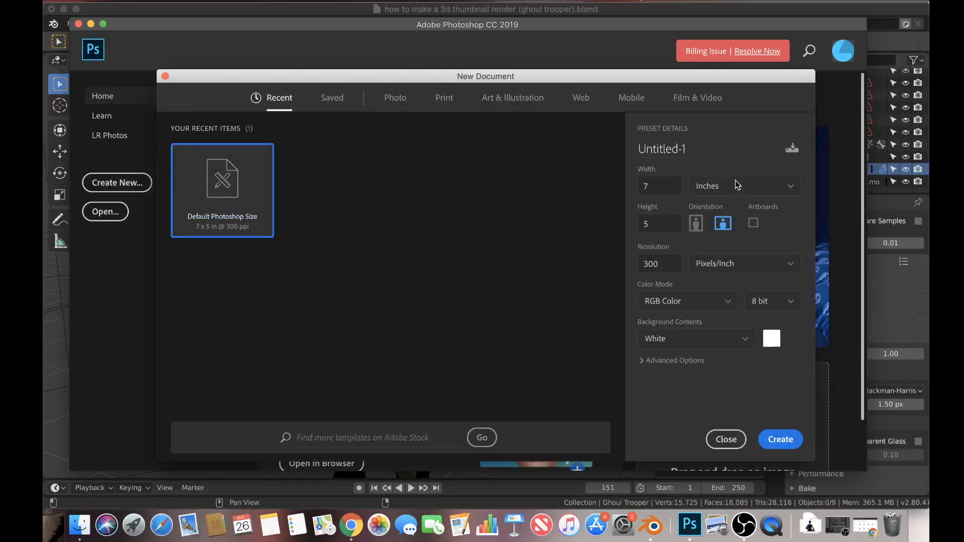
click(737, 184)
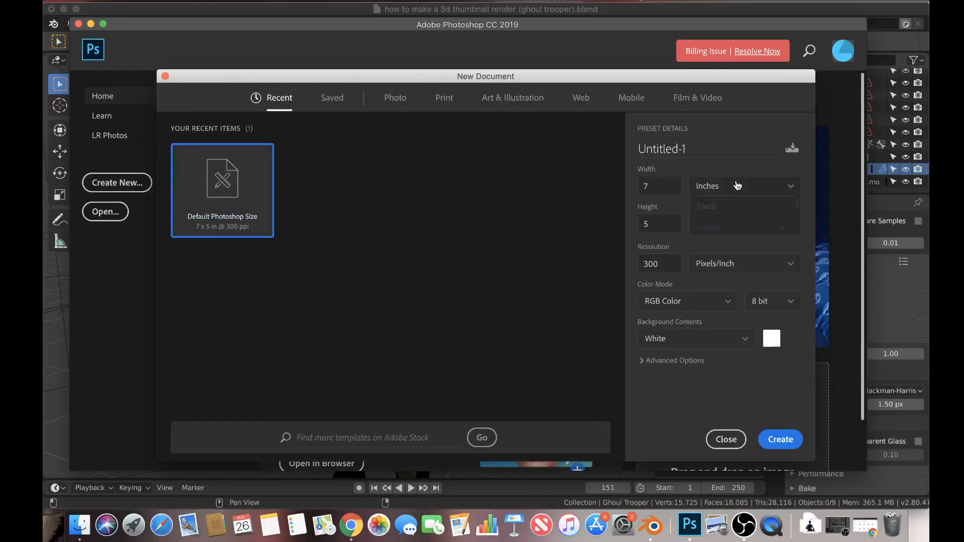
click(728, 206)
double_click(675, 183)
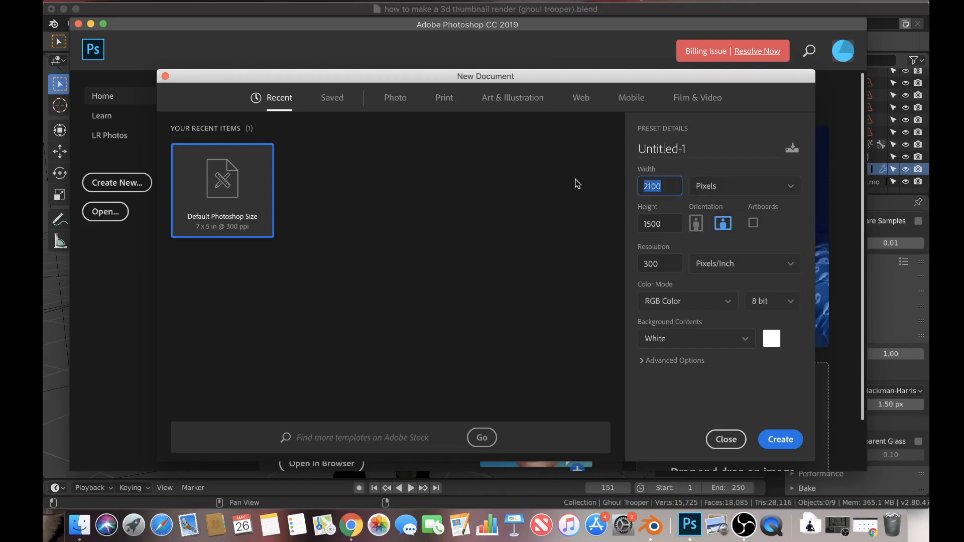
text(128)
double_click(661, 225)
text(720)
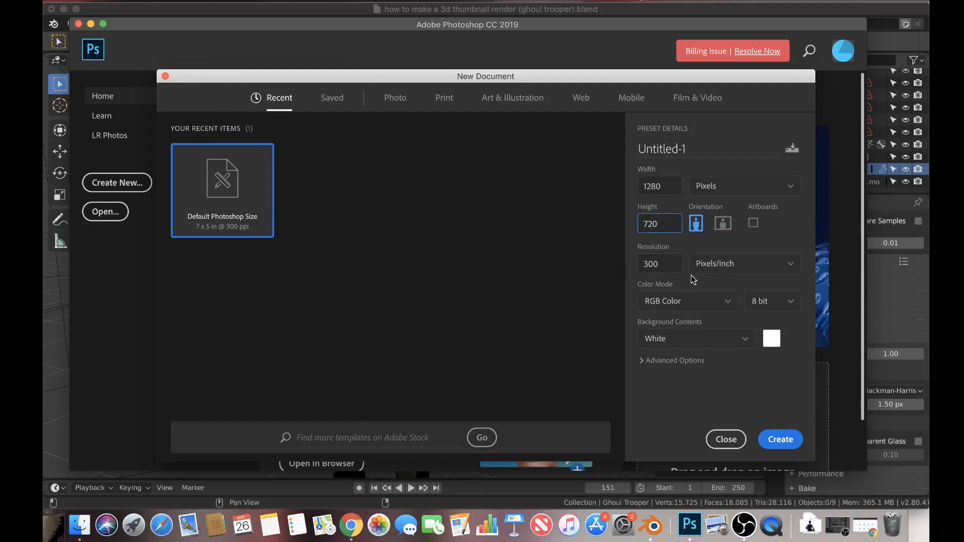
click(781, 439)
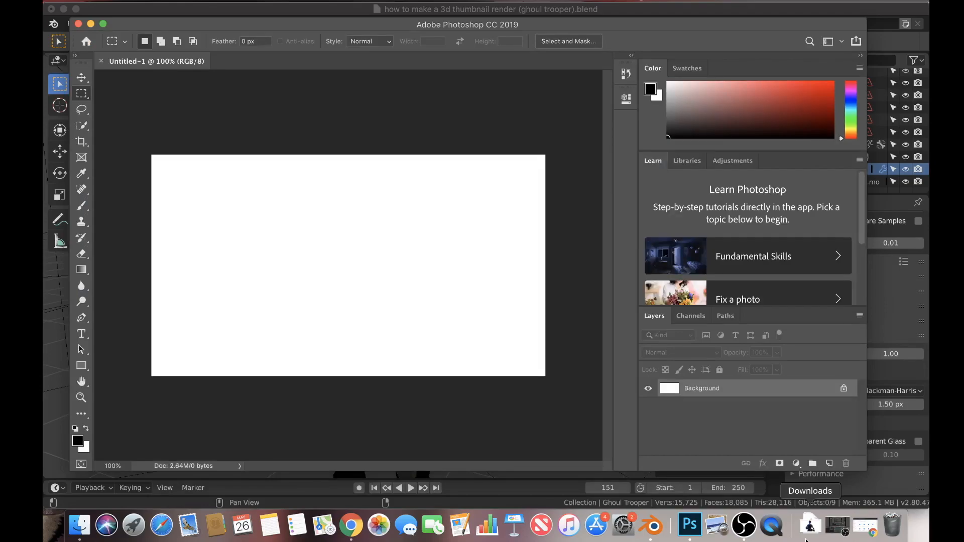
Step: Place the saved character render in the document and rasterize its layer
click(810, 525)
drag(816, 475, 342, 213)
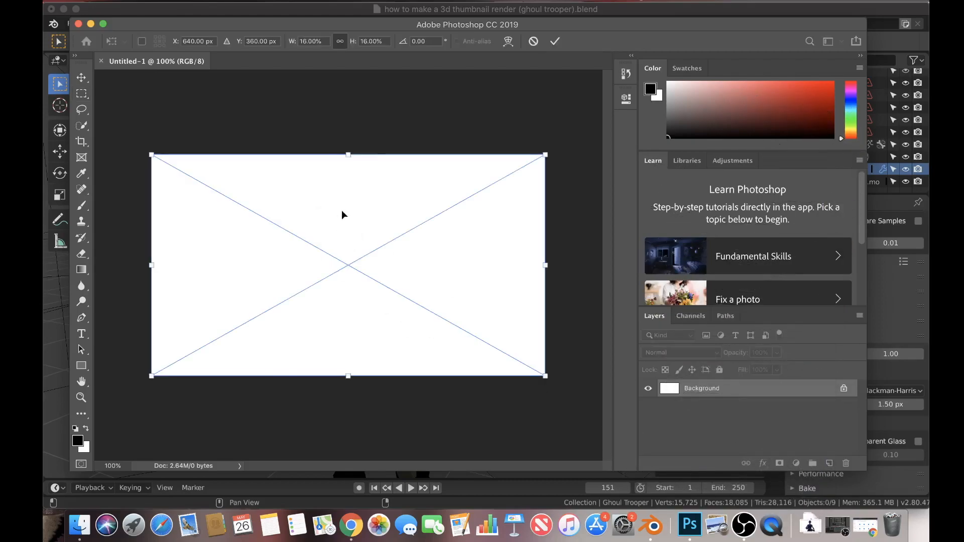
key(Return)
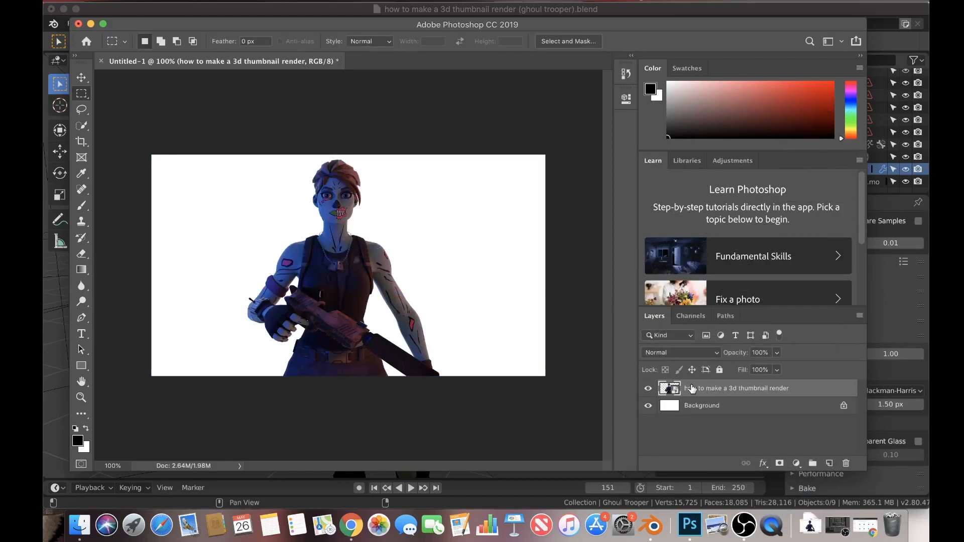
right_click(710, 395)
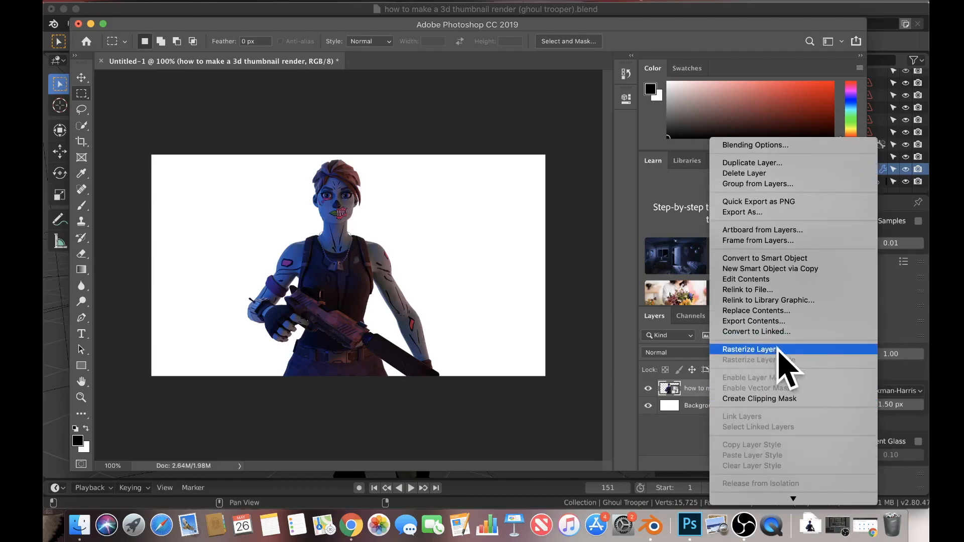
click(780, 351)
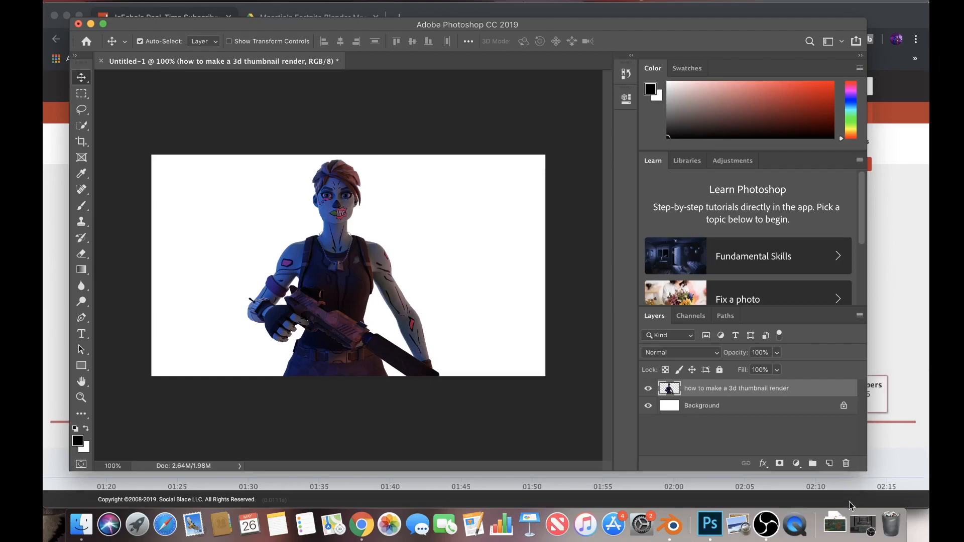
Step: Place the Fortnite landscape image IMG_7888 in the document as a new layer
click(835, 525)
drag(835, 477, 358, 247)
key(Return)
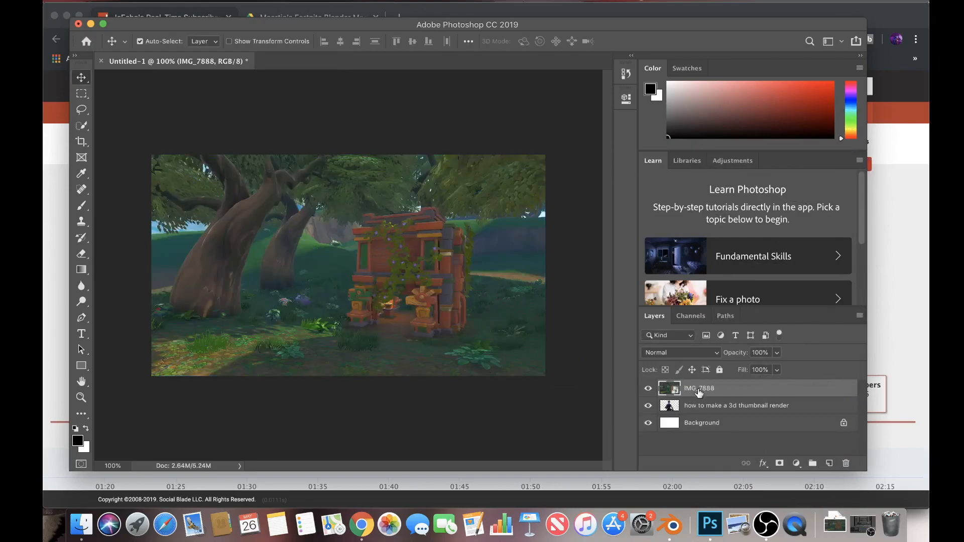
Step: Rasterize the IMG_7888 layer, place it beneath the character render in the layer stack, and select the render layer
right_click(692, 388)
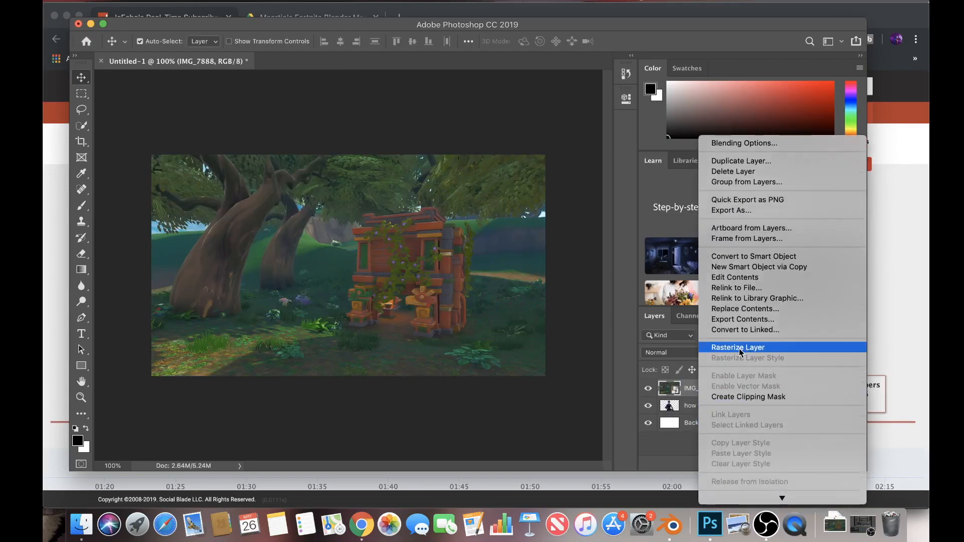
click(736, 347)
drag(715, 394, 716, 415)
click(728, 391)
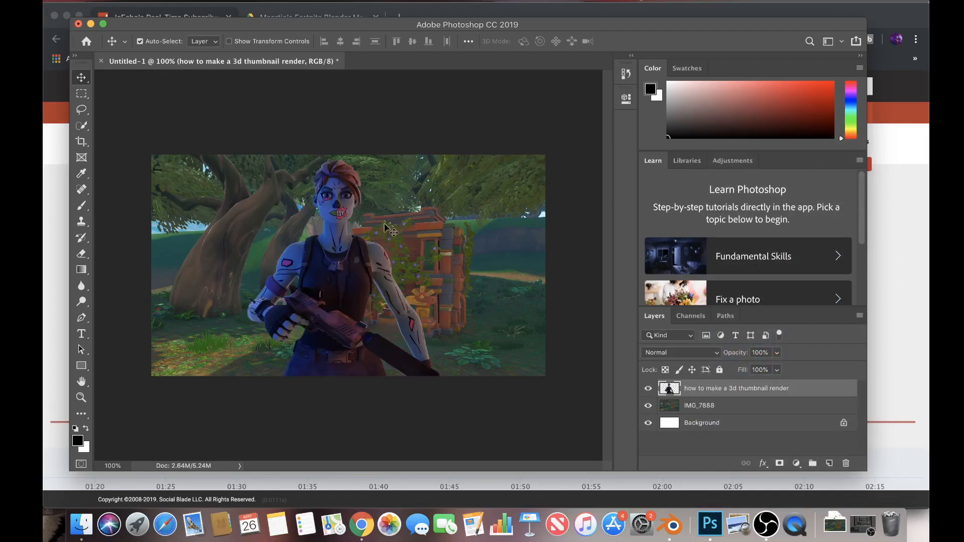
Step: Apply Brightness/Contrast to the character render layer with brightness 30 and contrast 12
click(208, 1)
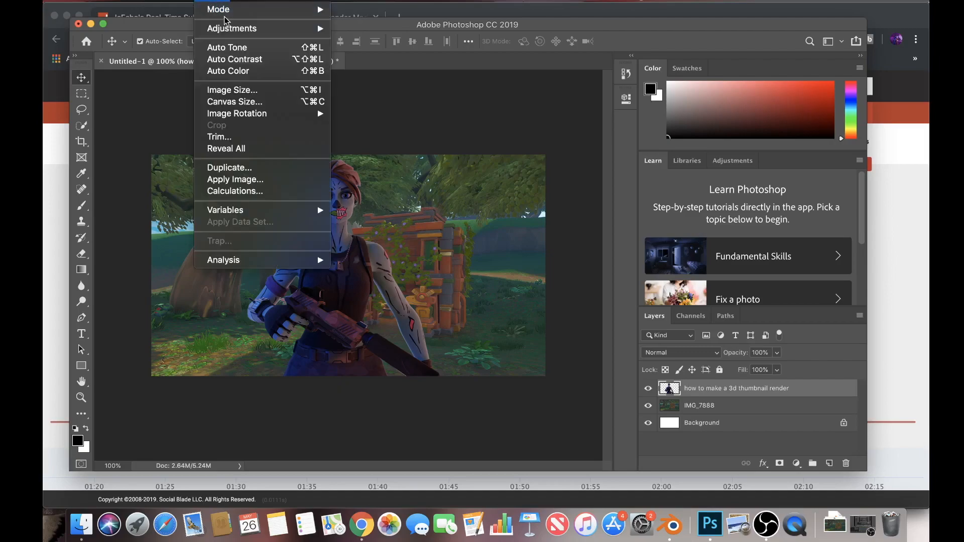
mouse_move(243, 31)
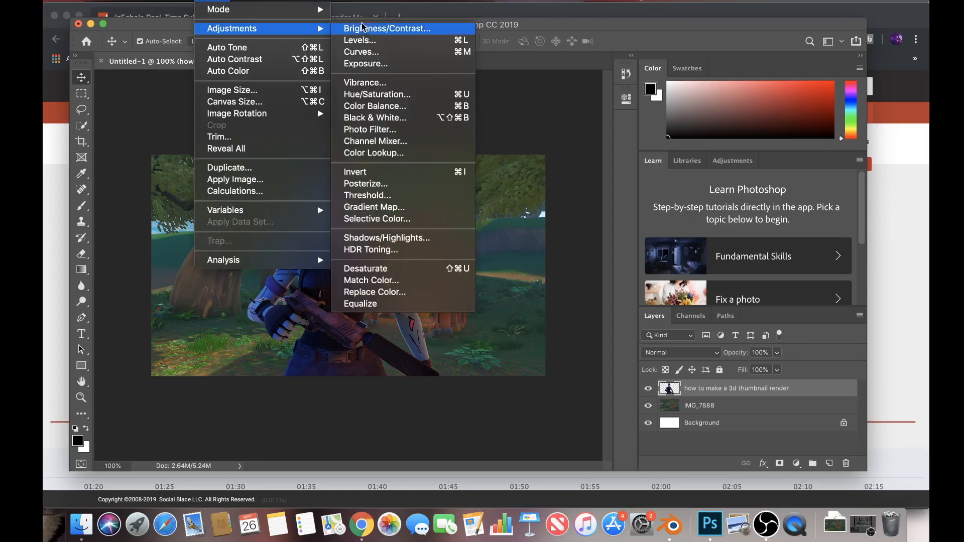
click(364, 31)
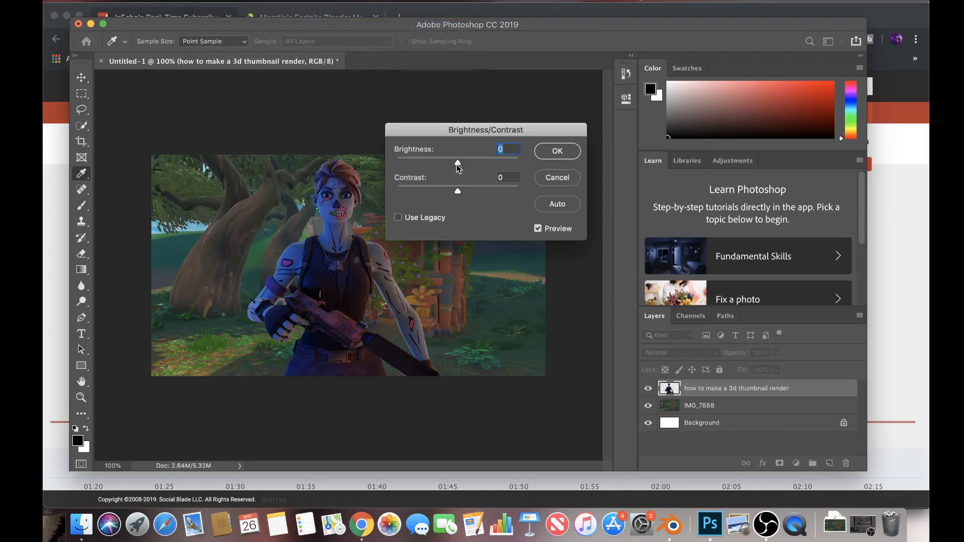
drag(458, 168, 464, 189)
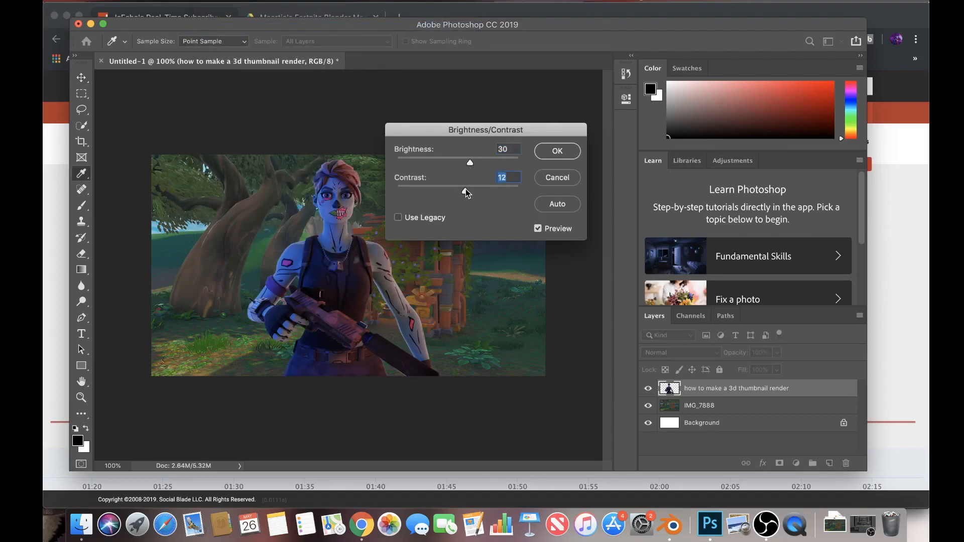
click(557, 151)
key(v)
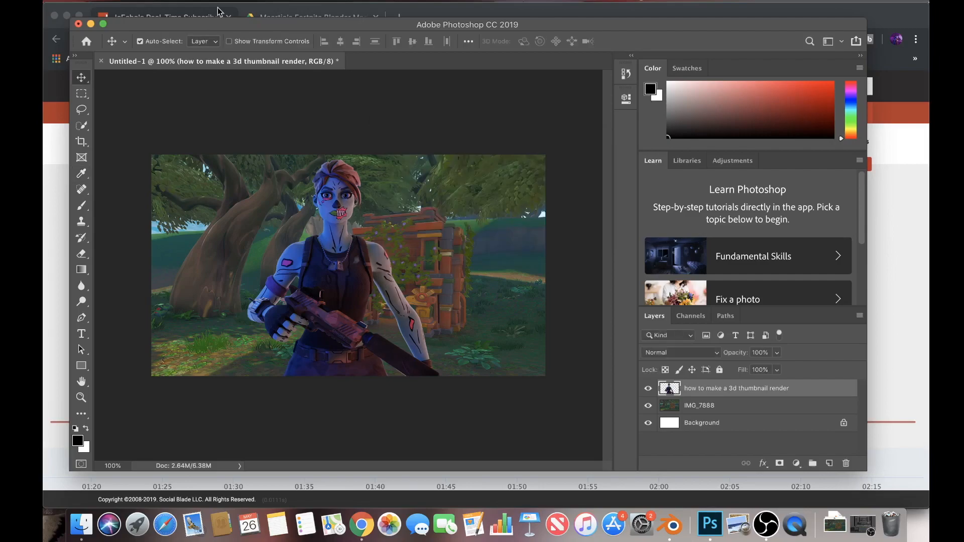
Step: Apply a Vibrance adjustment to the character render layer with vibrance +19 and saturation +10
click(221, 2)
mouse_move(221, 27)
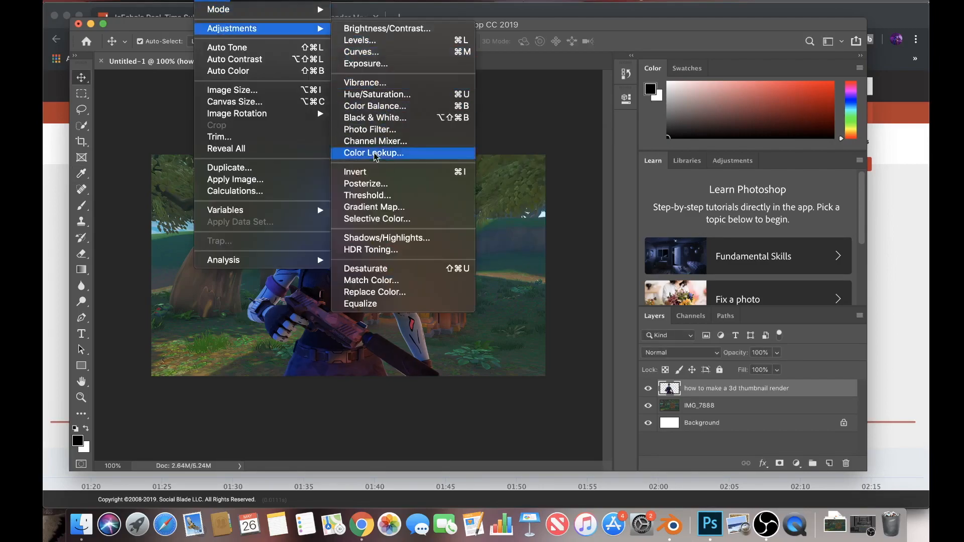
click(374, 83)
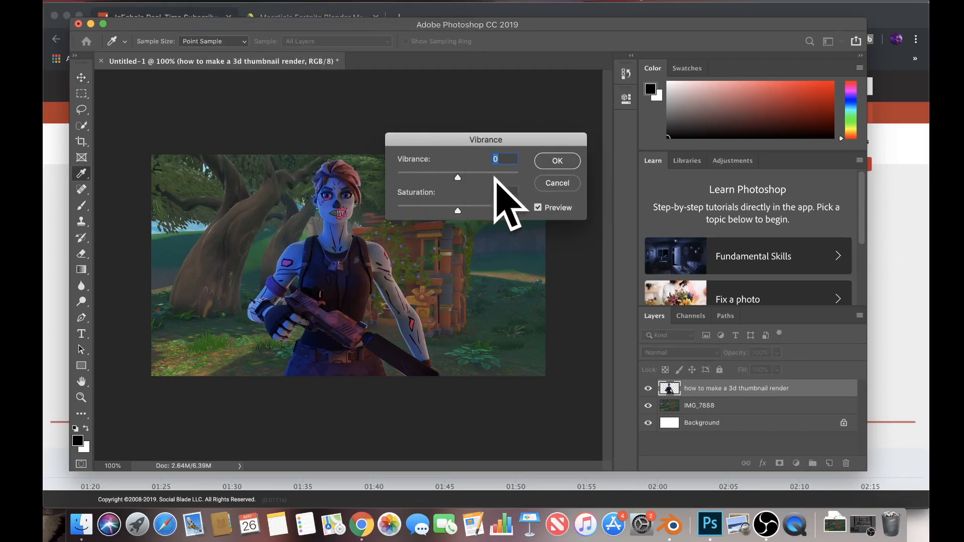
drag(462, 178, 473, 179)
drag(457, 212, 463, 212)
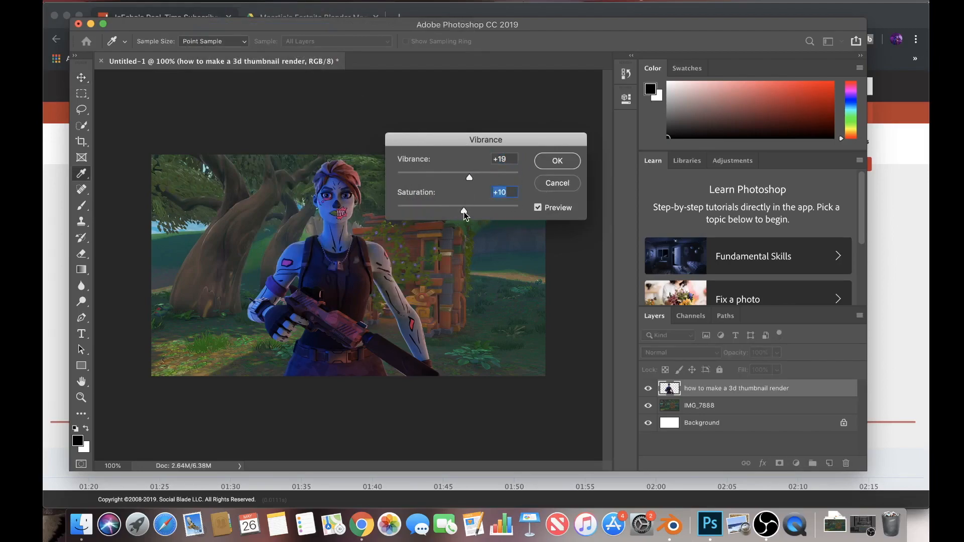
click(557, 160)
Step: Brighten the IMG_7888 landscape layer with the Brightness/Contrast and Exposure adjustments
click(205, 1)
mouse_move(231, 28)
click(369, 29)
drag(458, 164, 457, 185)
click(557, 150)
click(205, 1)
click(367, 63)
click(574, 145)
click(708, 405)
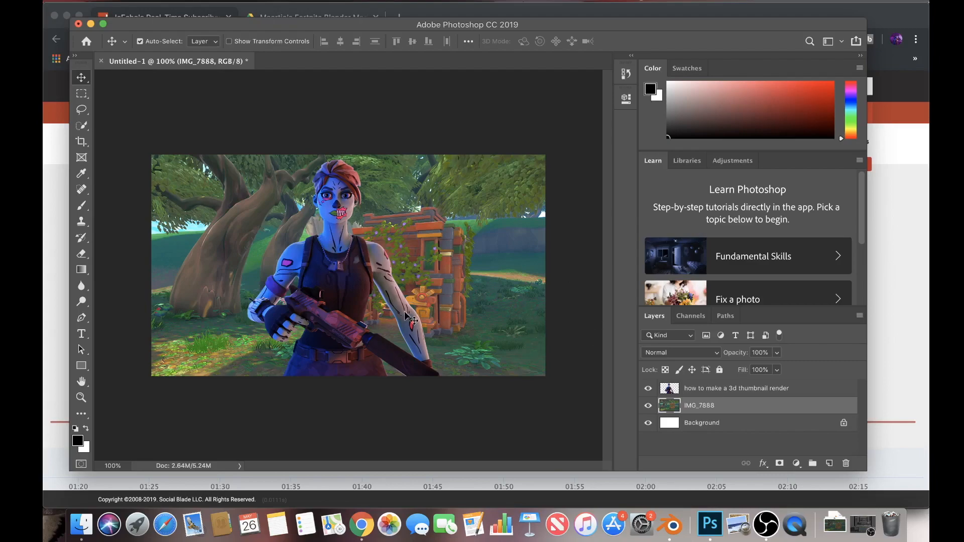
Step: Apply Auto Tone and Auto Contrast to the IMG_7888 landscape layer
click(214, 1)
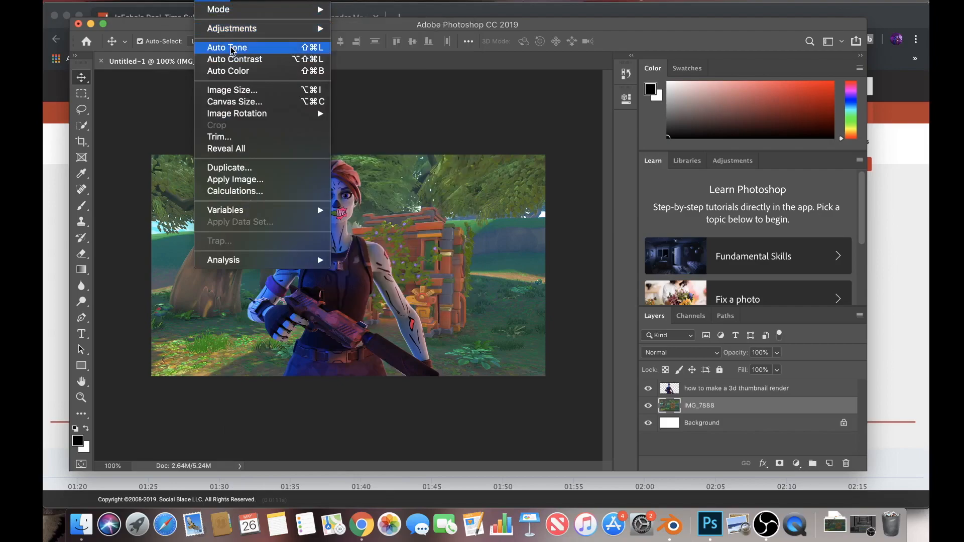
click(232, 49)
click(218, 3)
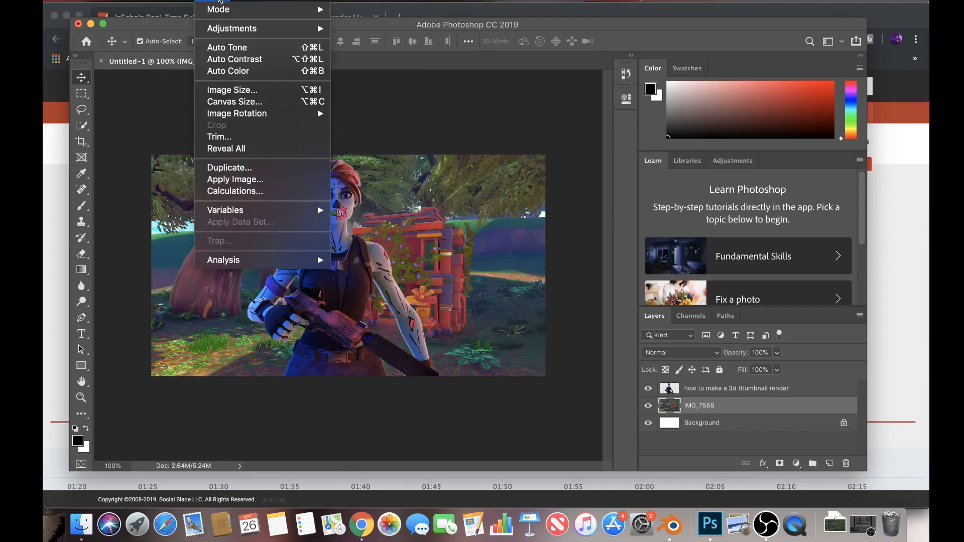
click(242, 58)
Step: Try Auto Color on the IMG_7888 landscape layer and undo it
click(218, 3)
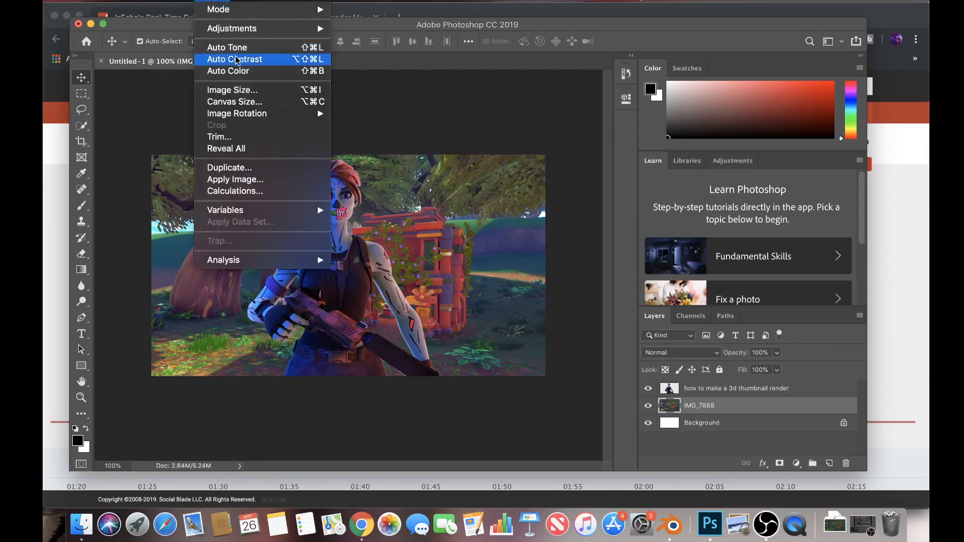
click(237, 69)
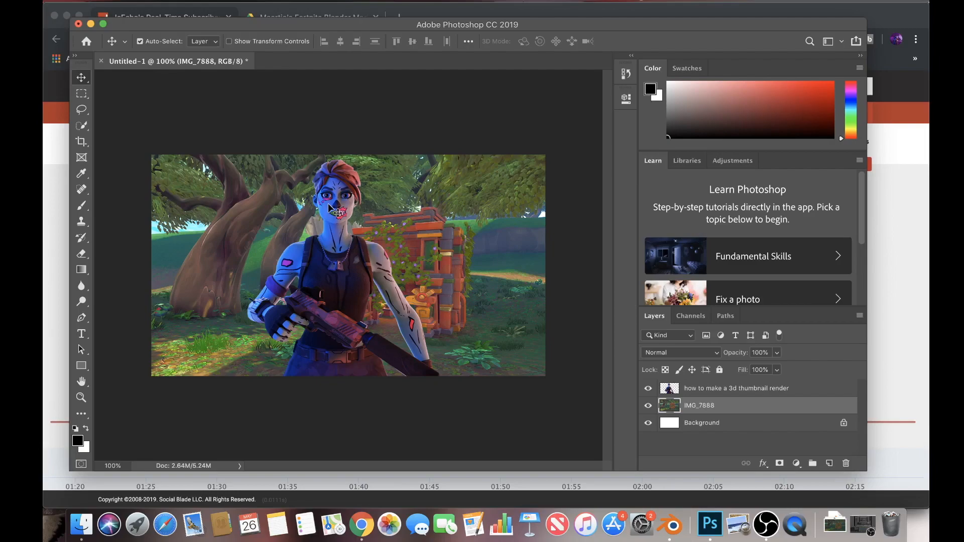
key(super+z)
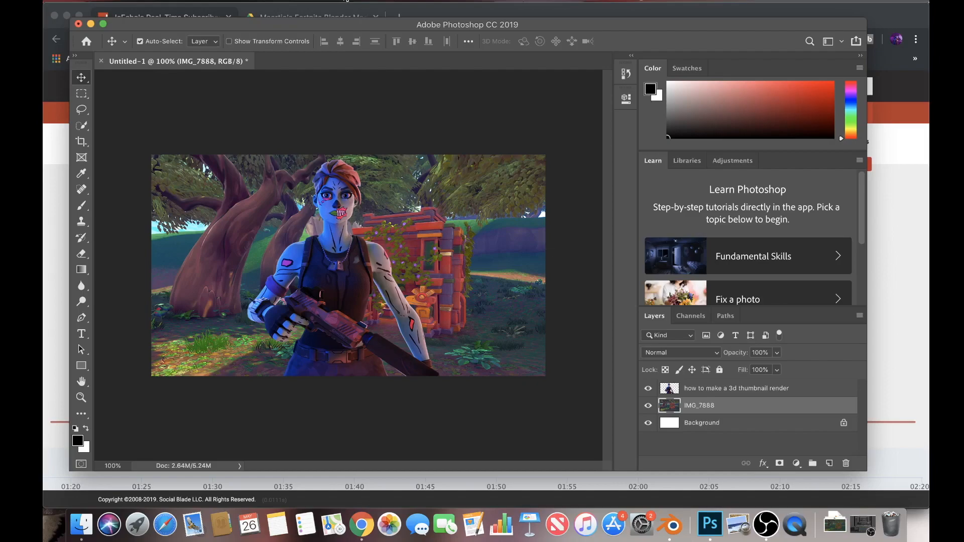
Step: Blur the IMG_7888 landscape layer with a Gaussian Blur of 6 pixels radius
click(346, 1)
mouse_move(390, 145)
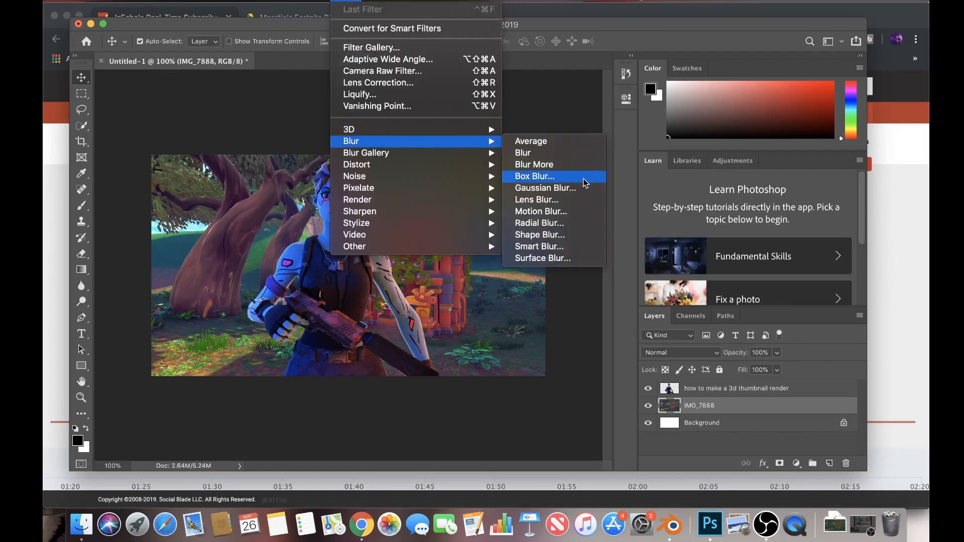
click(546, 188)
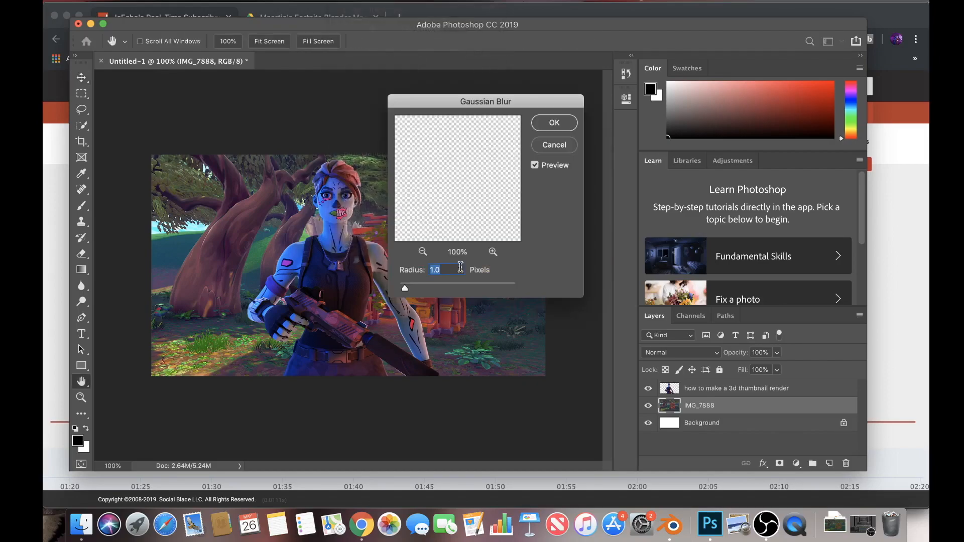
text(6)
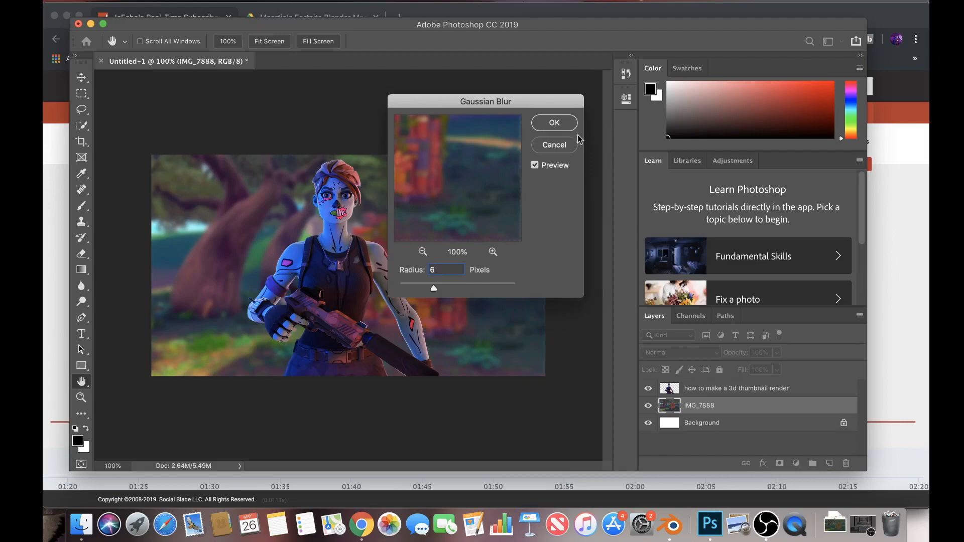
key(Return)
Step: Save the document in the Downloads folder as "how to make 3d thumbnail.psd" with Maximize Compatibility enabled
click(154, 1)
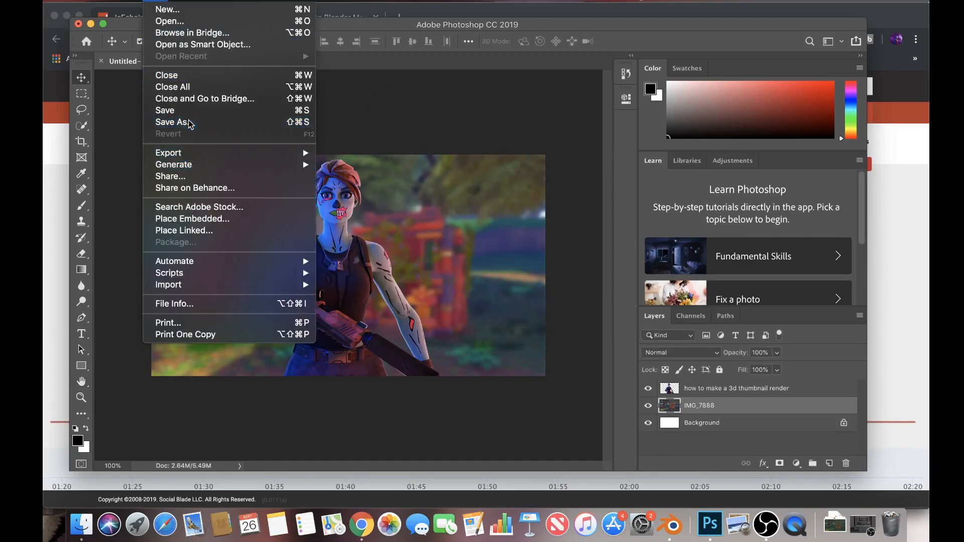
click(171, 122)
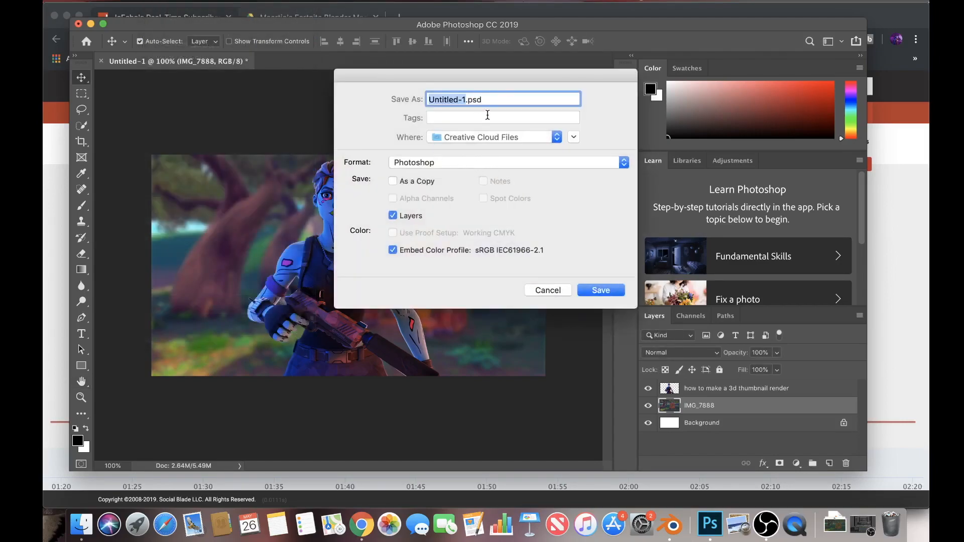
text(how to make a )
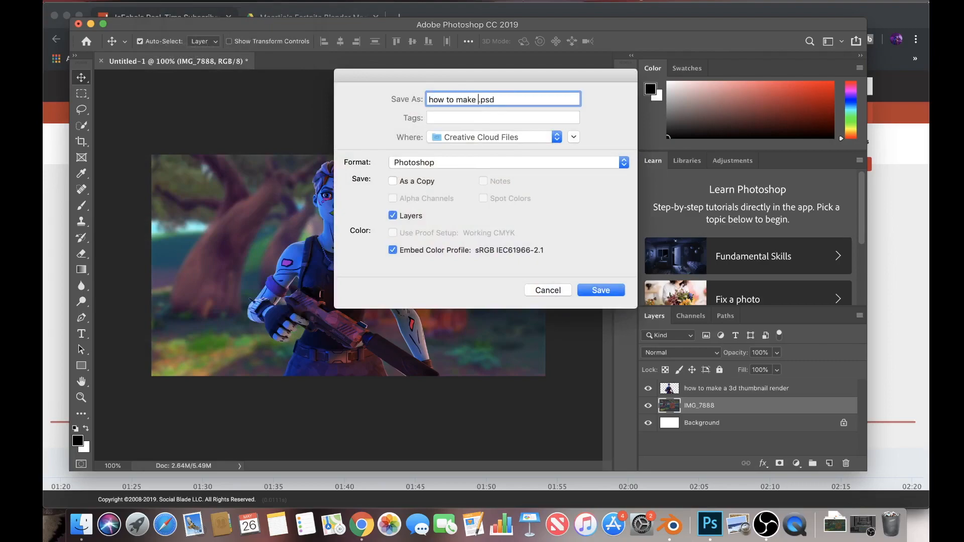
text(3d thumbnail)
click(601, 290)
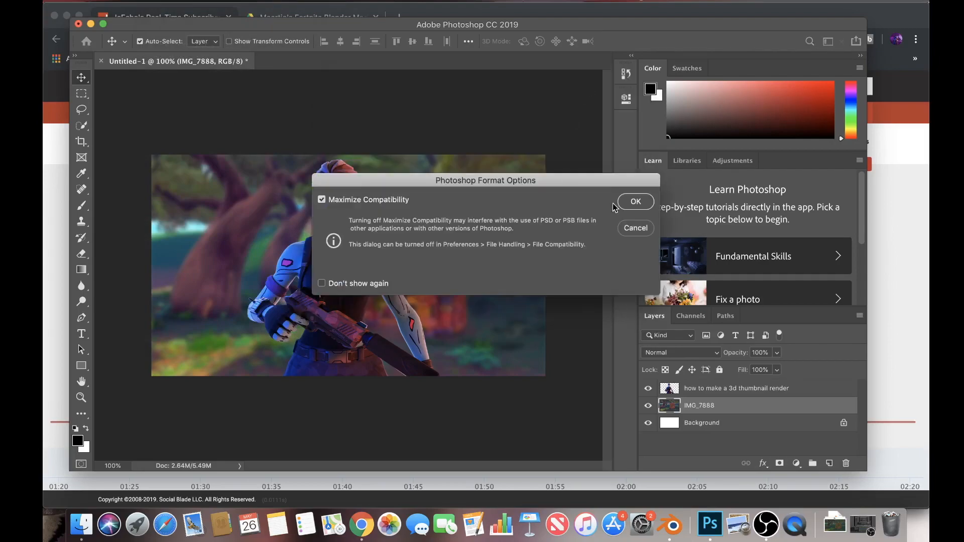
click(636, 203)
Step: Save a JPEG copy in the Downloads folder as "how to make 3d thumbnail.jpg" at maximum quality 12, Baseline ("Standard")
click(151, 1)
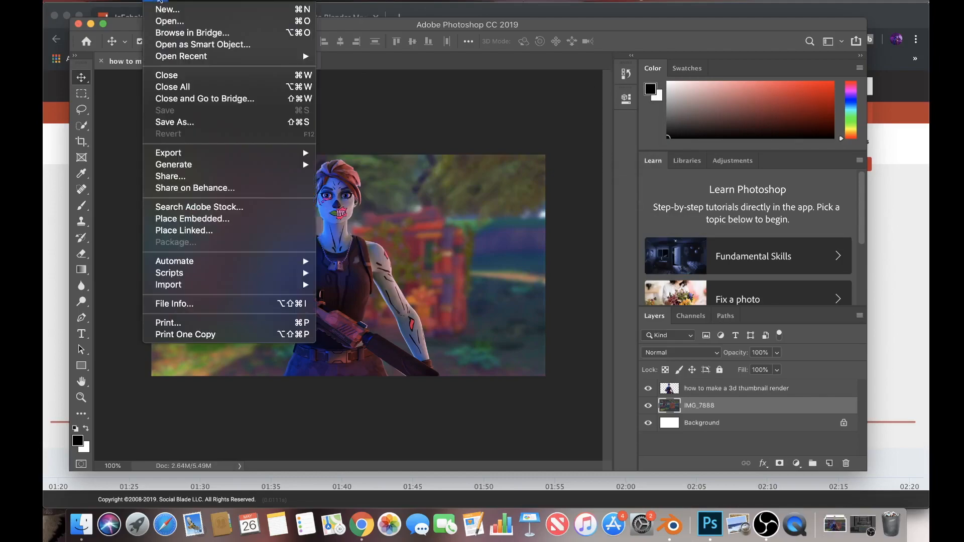
mouse_move(150, 2)
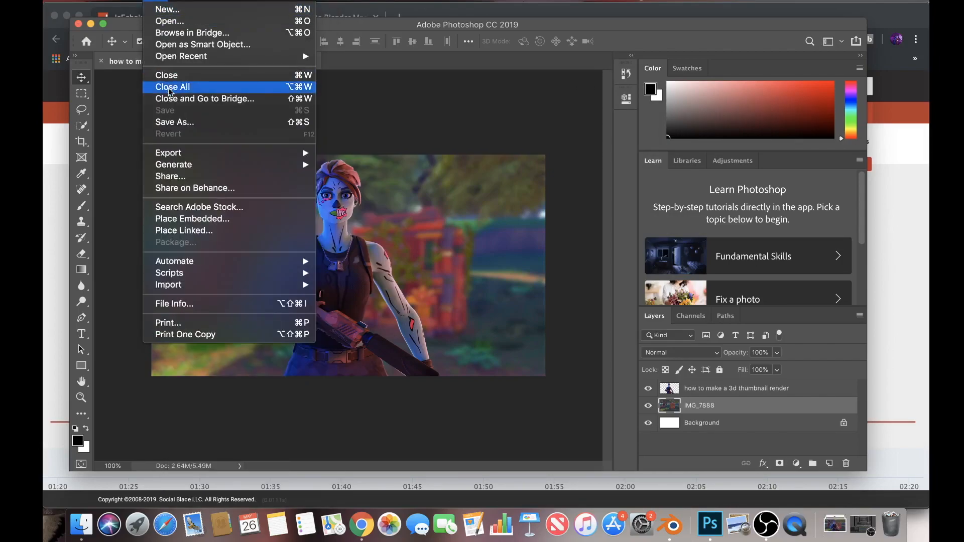
click(176, 122)
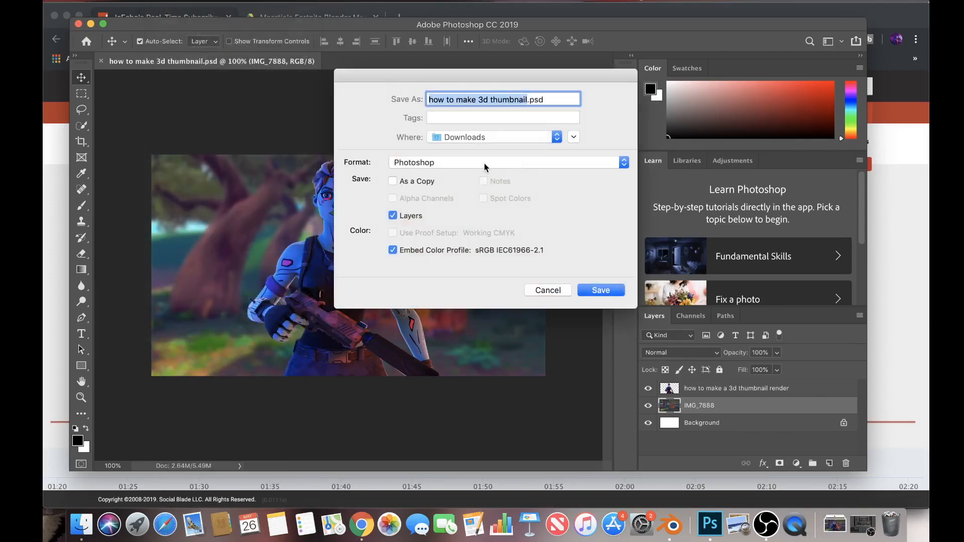
click(486, 164)
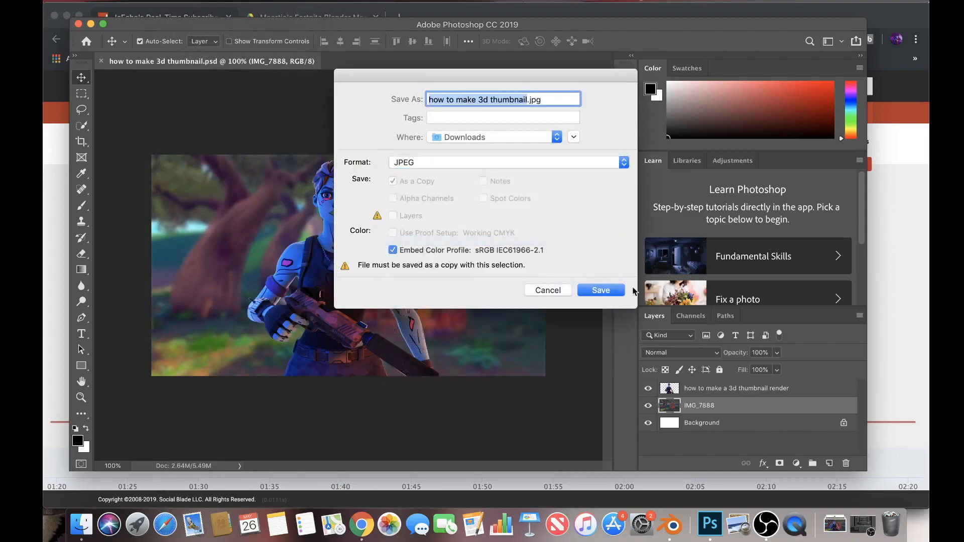
click(606, 290)
drag(483, 185, 538, 188)
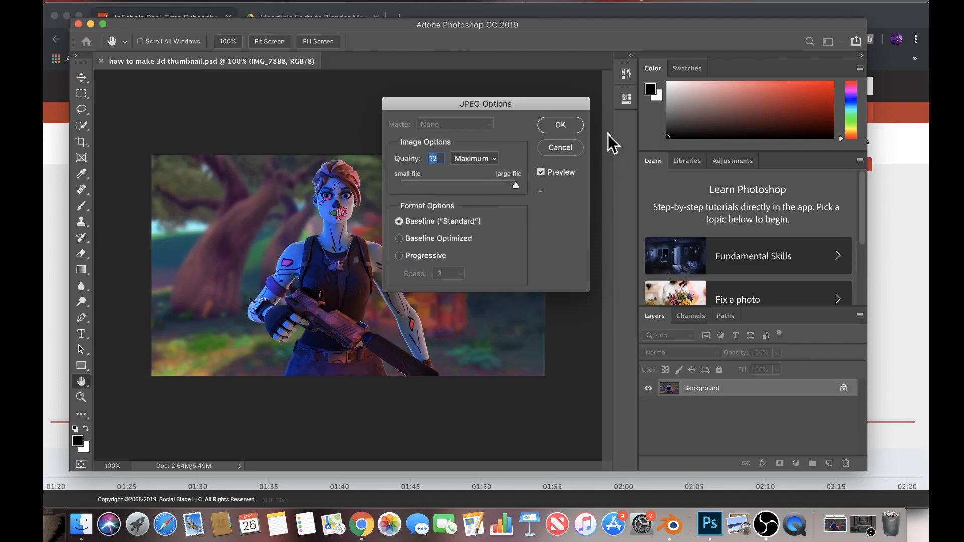
click(559, 126)
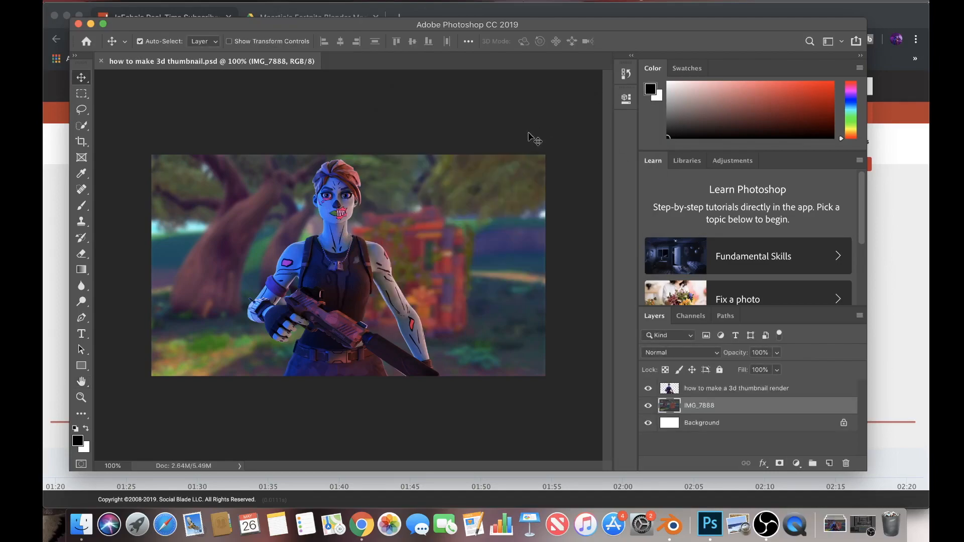